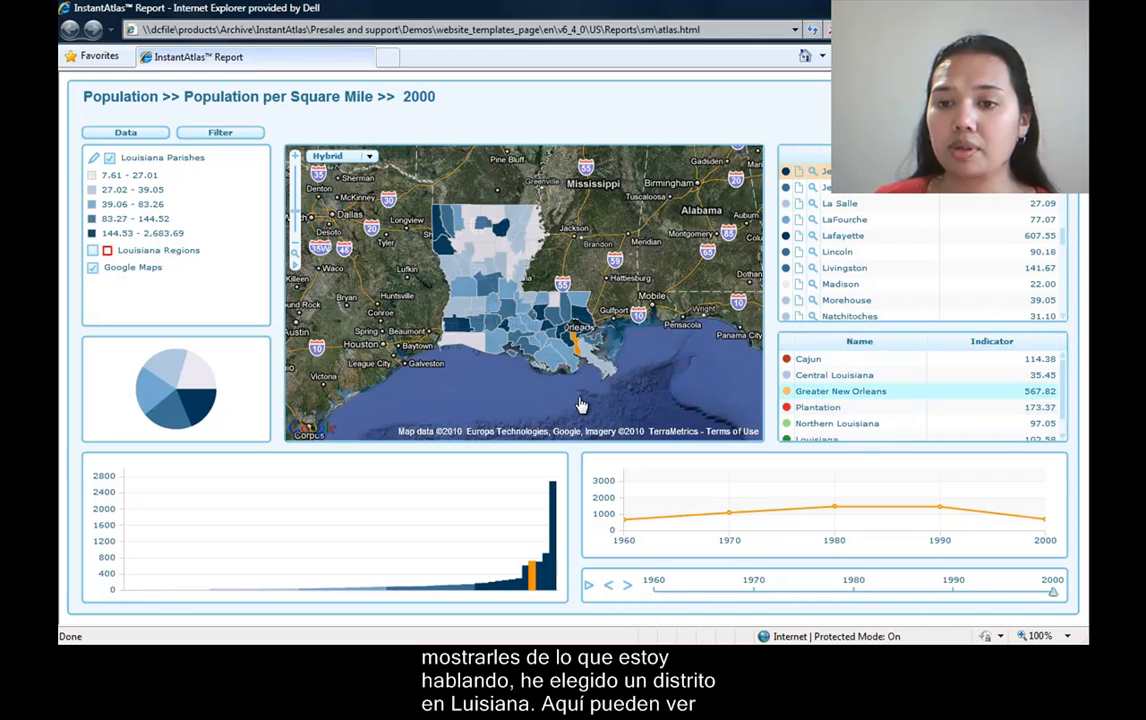
# Highlight Jefferson parish on the map and in the bar chart, and play the time-series animation from 1960 to 2000.
pyautogui.moveTo(576, 350)
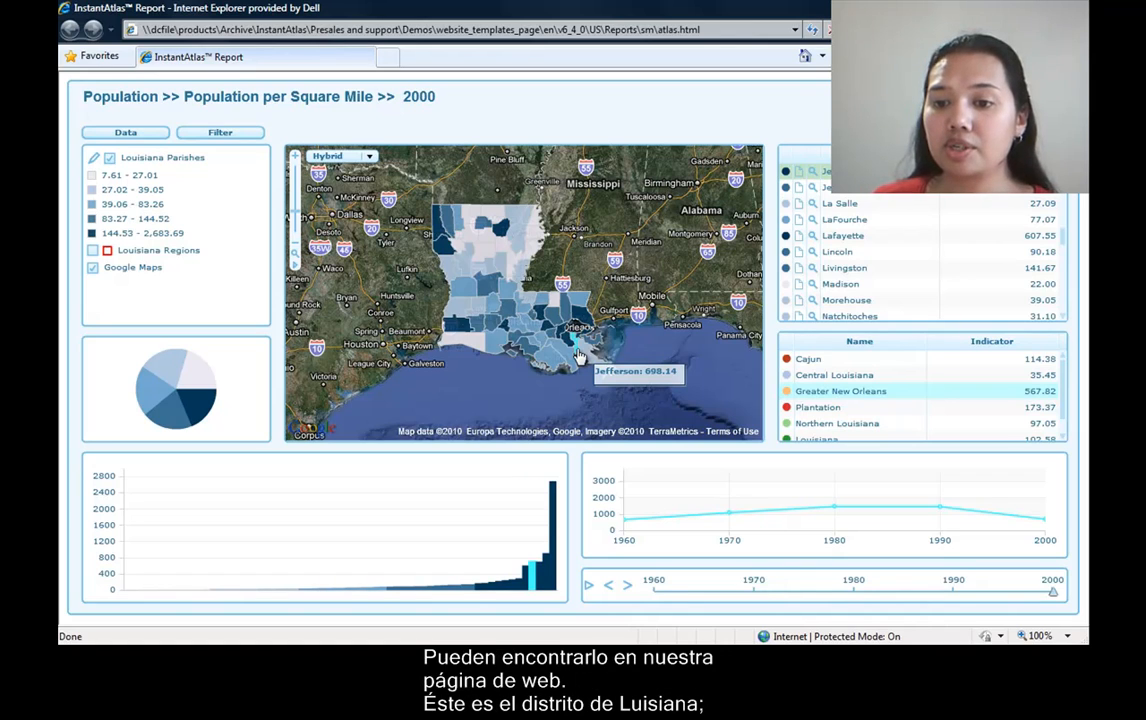
pyautogui.click(577, 352)
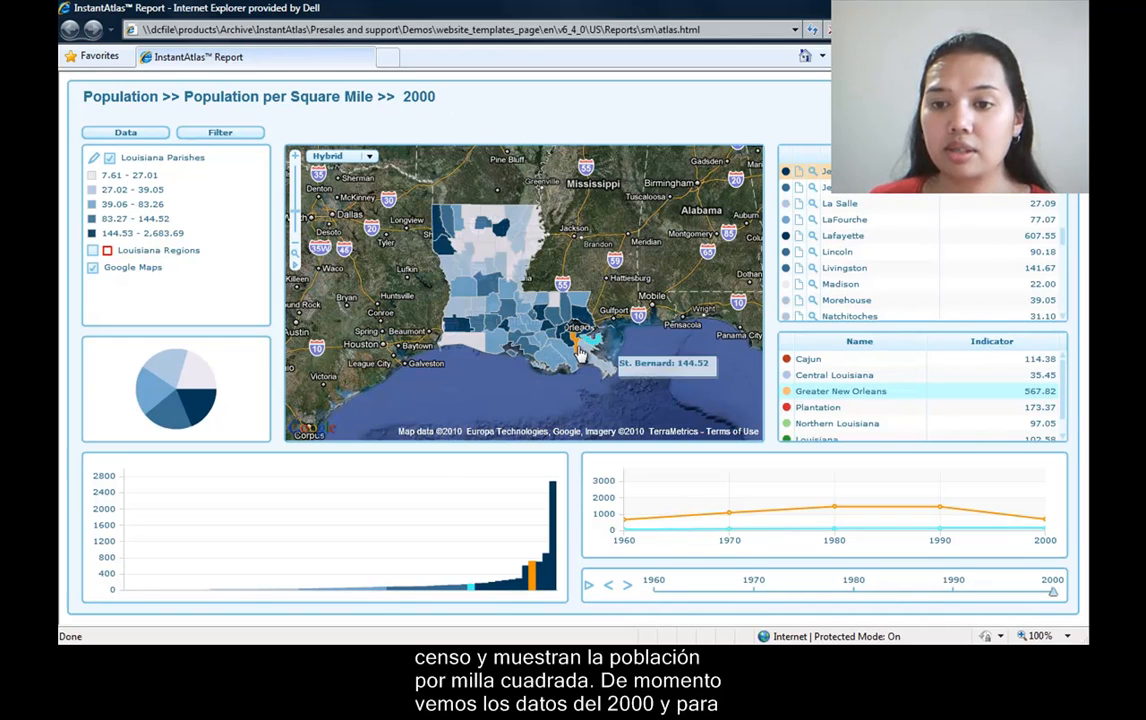
pyautogui.moveTo(576, 355)
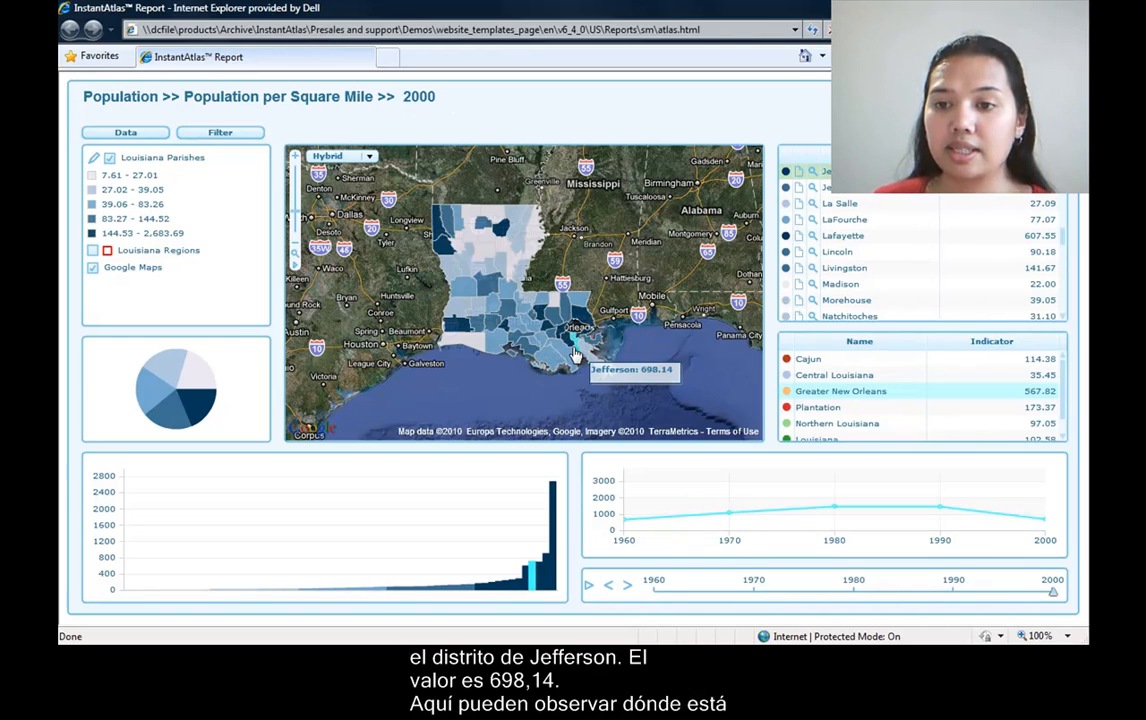
pyautogui.moveTo(531, 582)
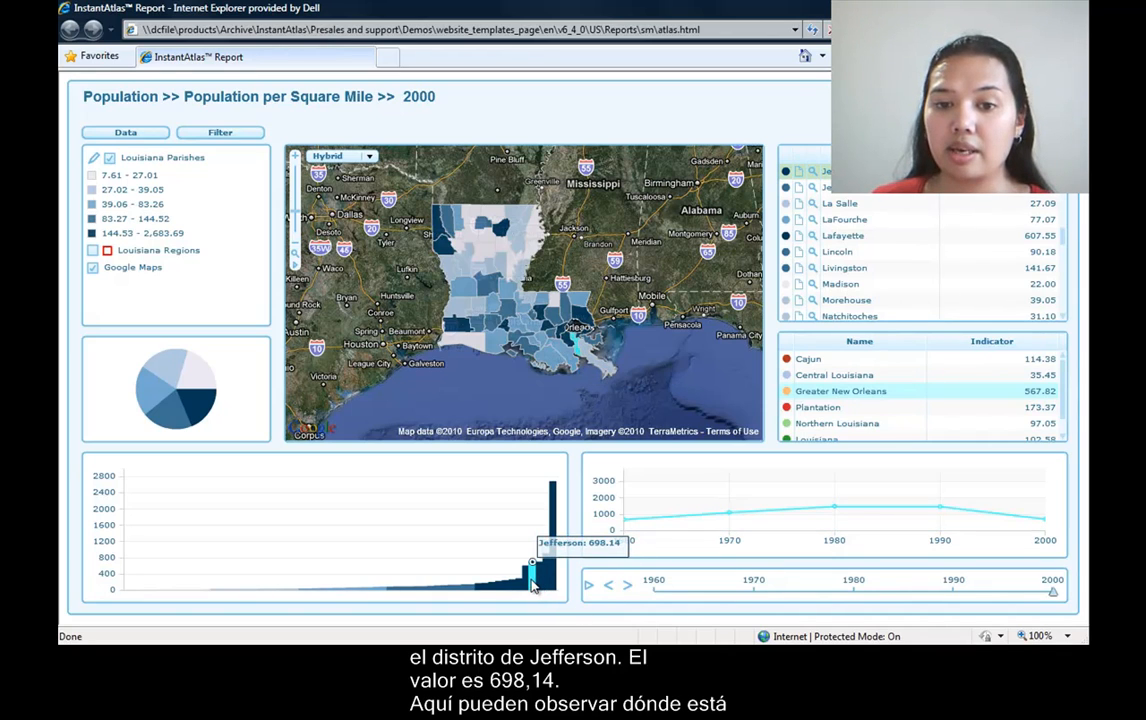
pyautogui.click(531, 585)
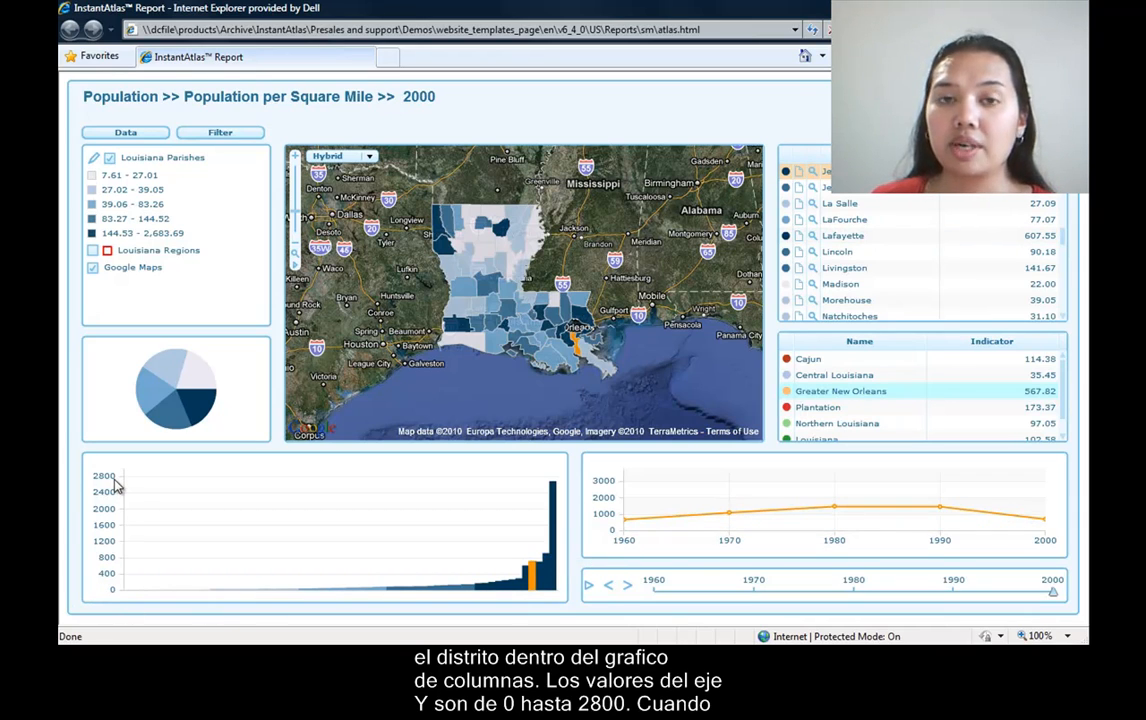
pyautogui.click(589, 594)
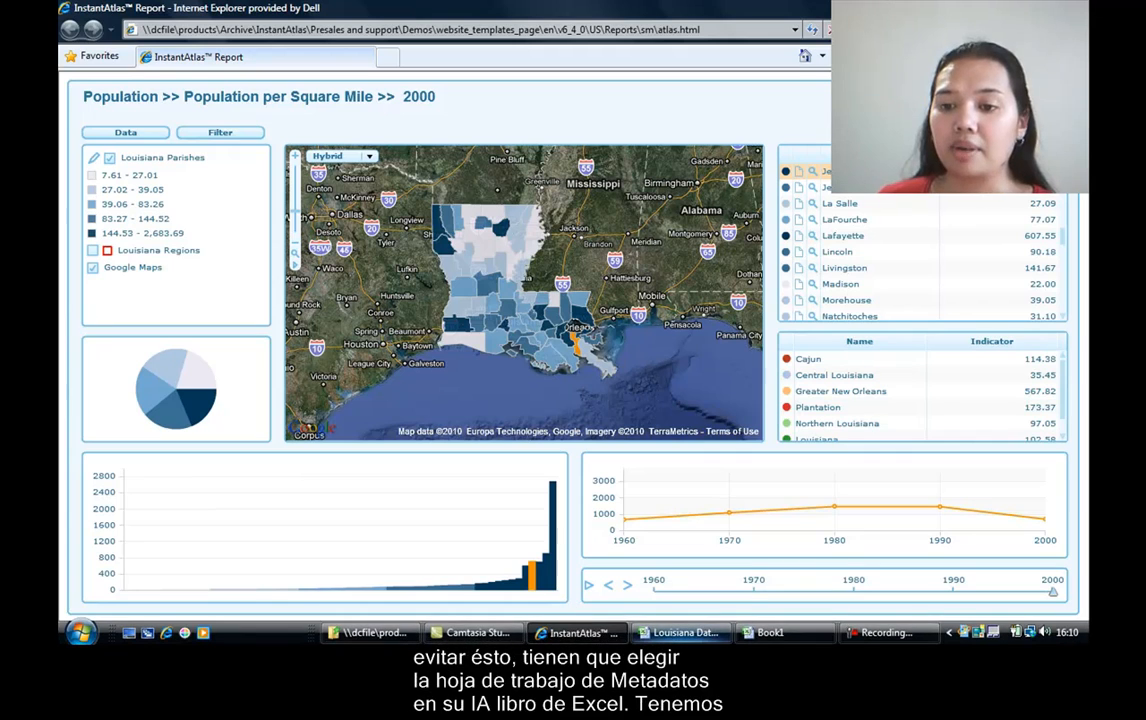
# Switch to the Louisiana Data Manager workbook in Excel and enter Indicator as the ElementType in cell A65 of the Metadata sheet.
pyautogui.click(686, 632)
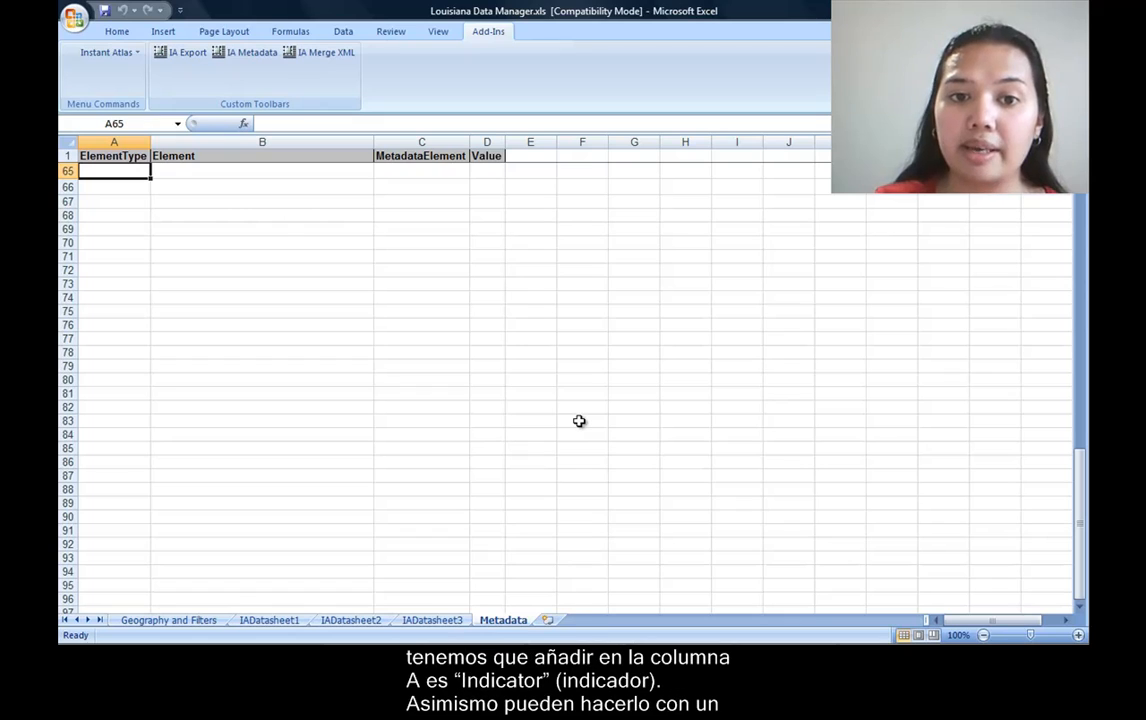
pyautogui.write('Indicator')
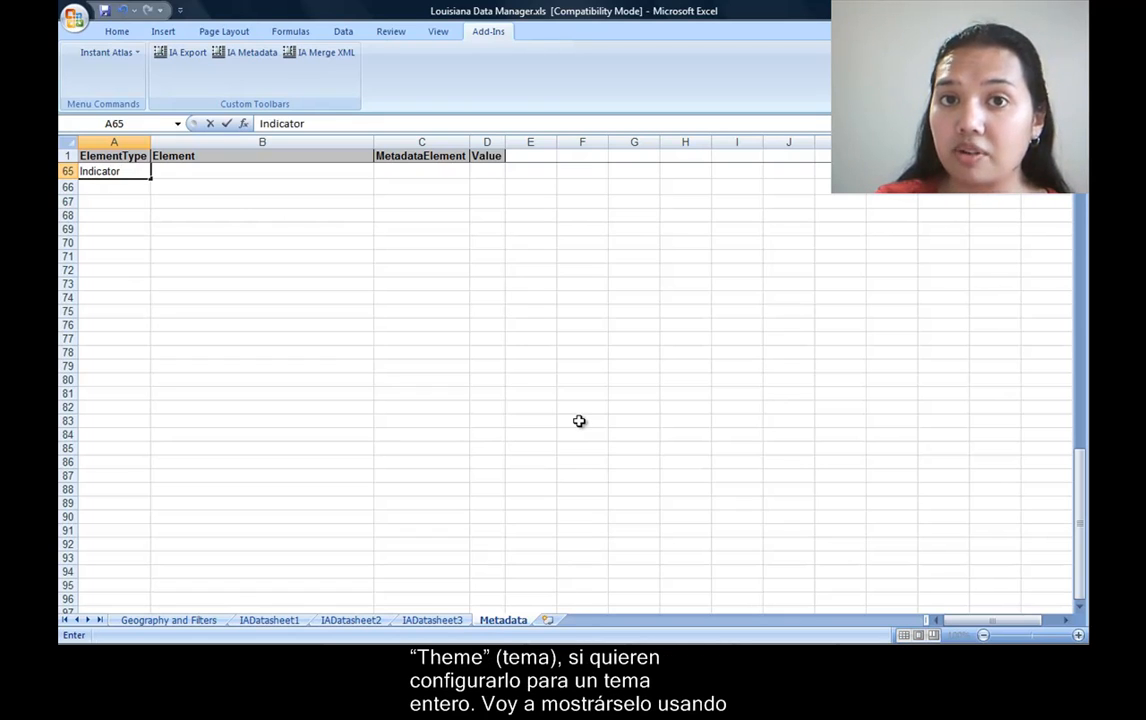
pyautogui.press('Return')
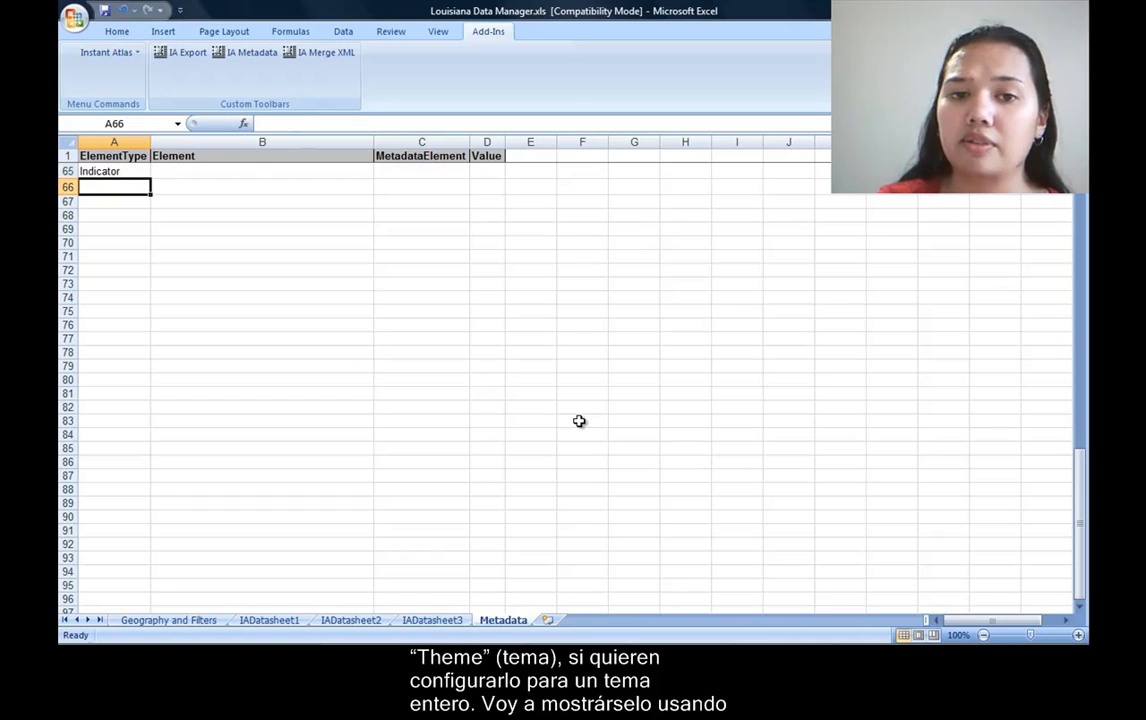
pyautogui.press('Up')
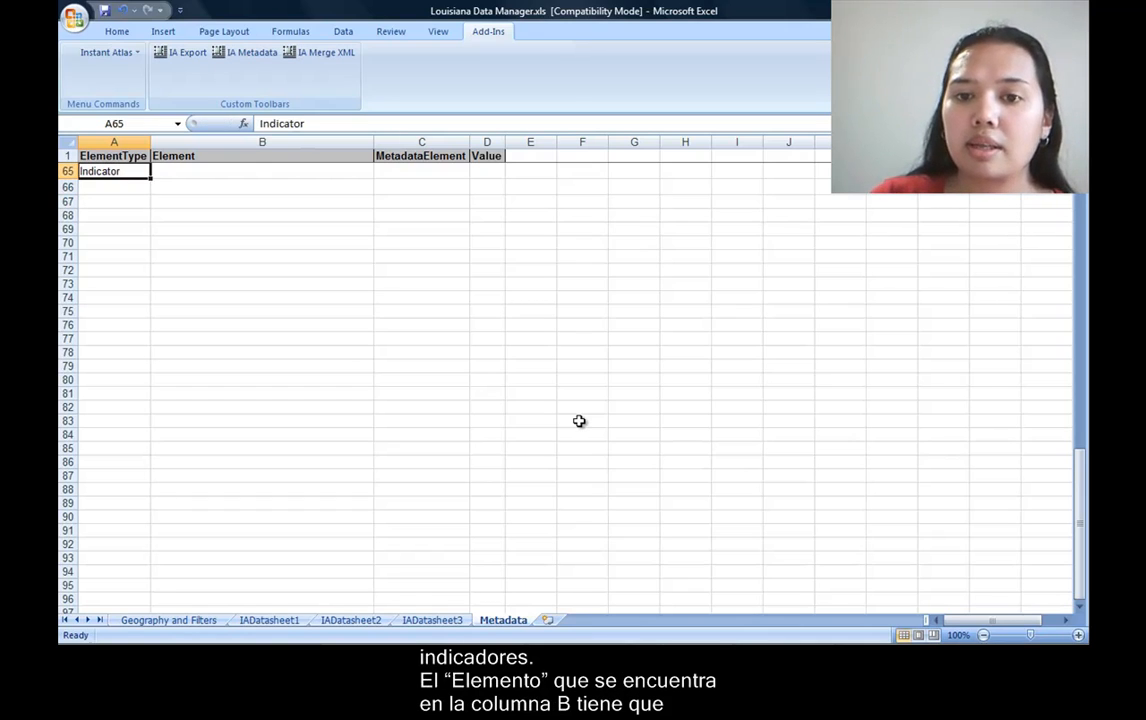
pyautogui.press('Right')
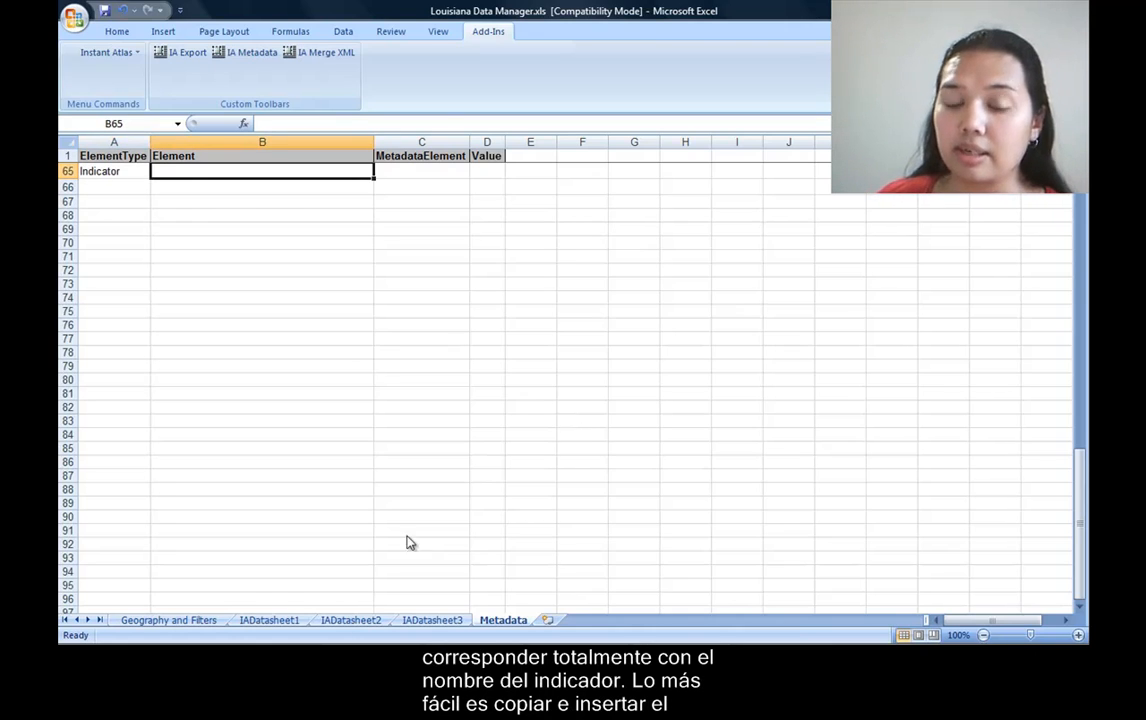
# Copy the indicator name "Population per Square Mile" from cell C2 of IADatasheet1 into cell B65 of the Metadata sheet.
pyautogui.click(285, 621)
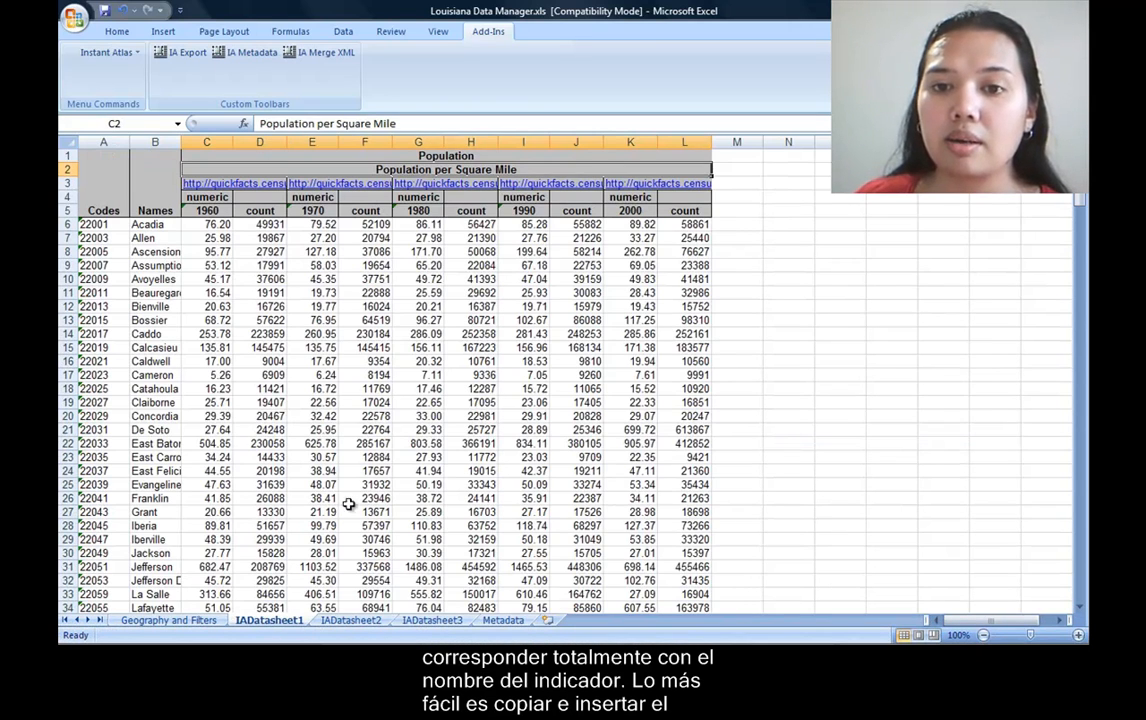
pyautogui.click(407, 120)
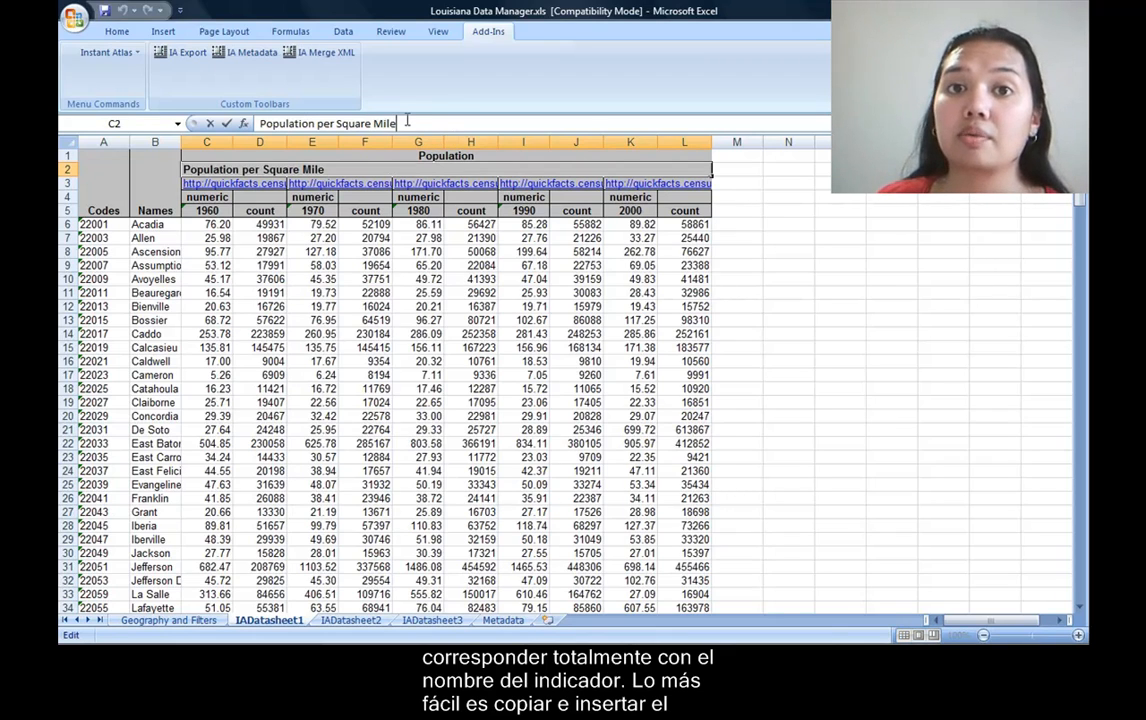
pyautogui.moveTo(407, 120); pyautogui.dragTo(250, 121)
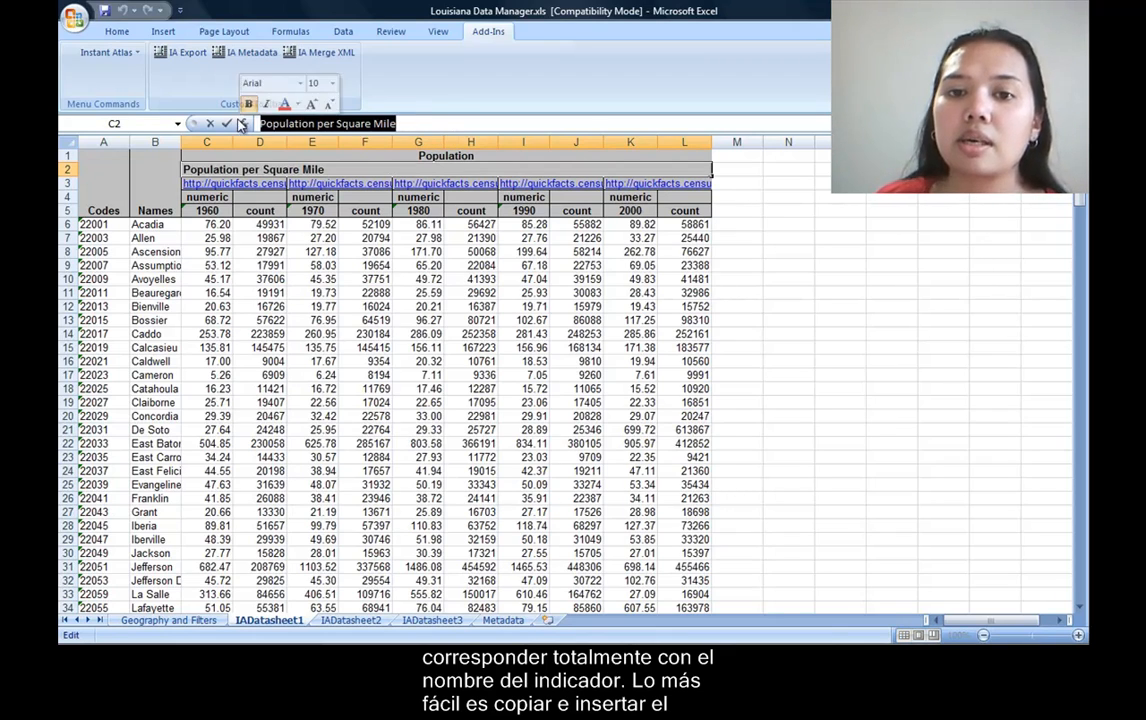
pyautogui.rightClick(351, 125)
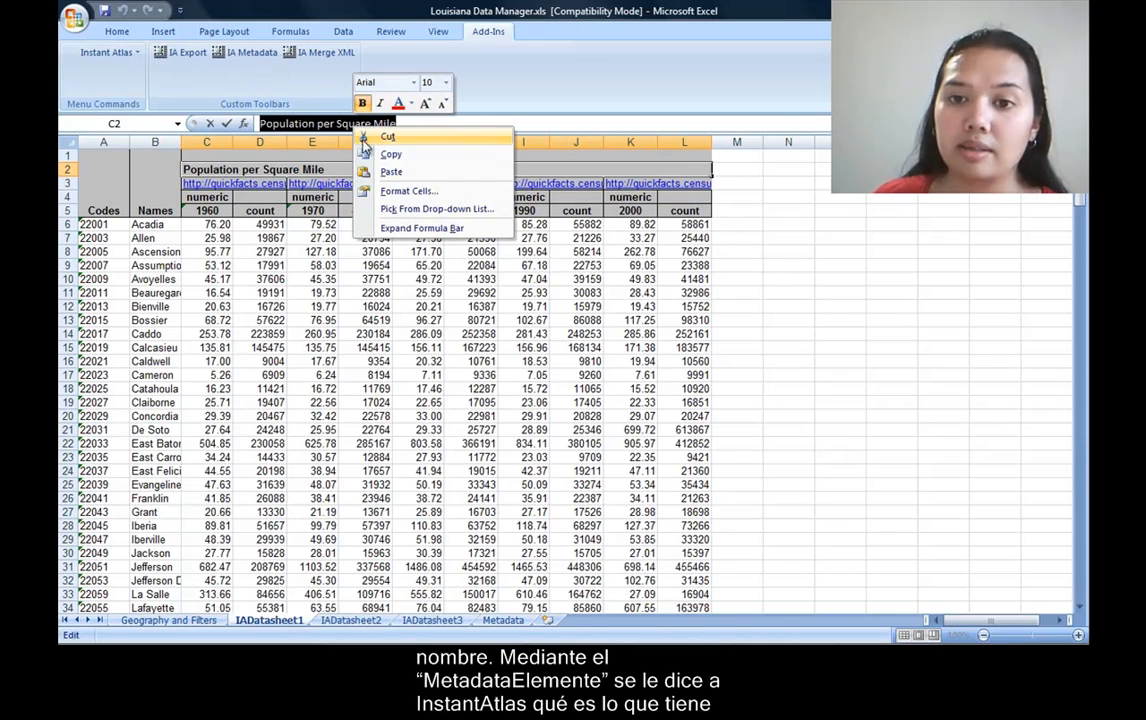
pyautogui.click(391, 157)
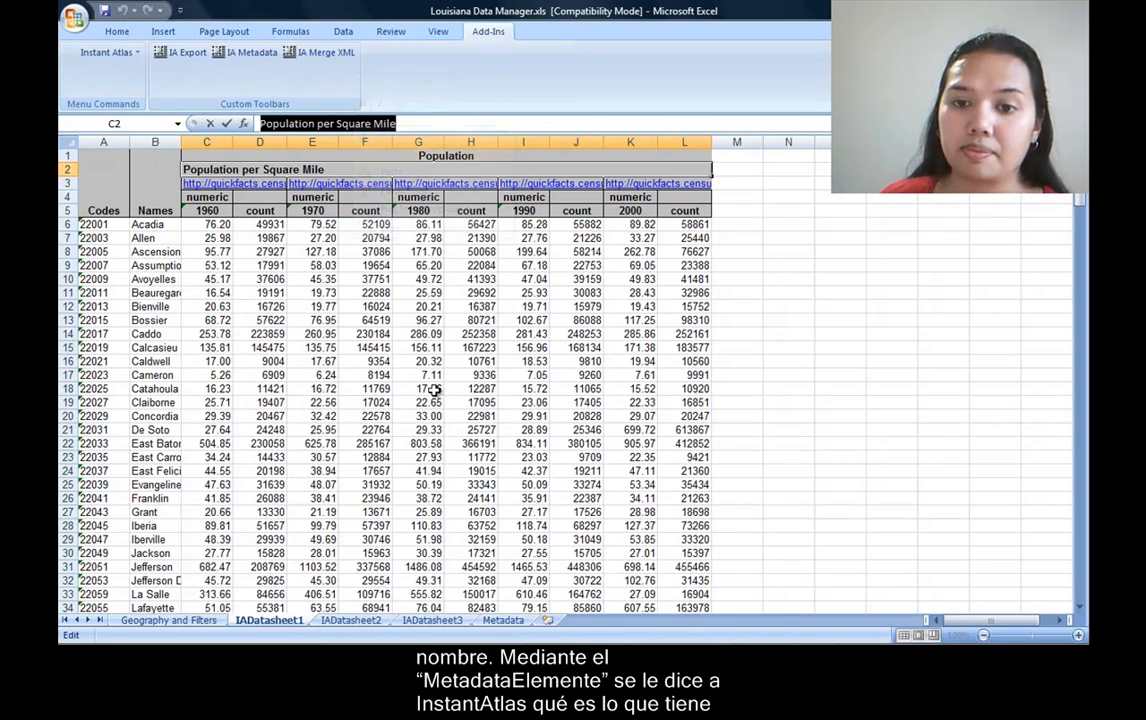
pyautogui.click(508, 621)
pyautogui.rightClick(268, 170)
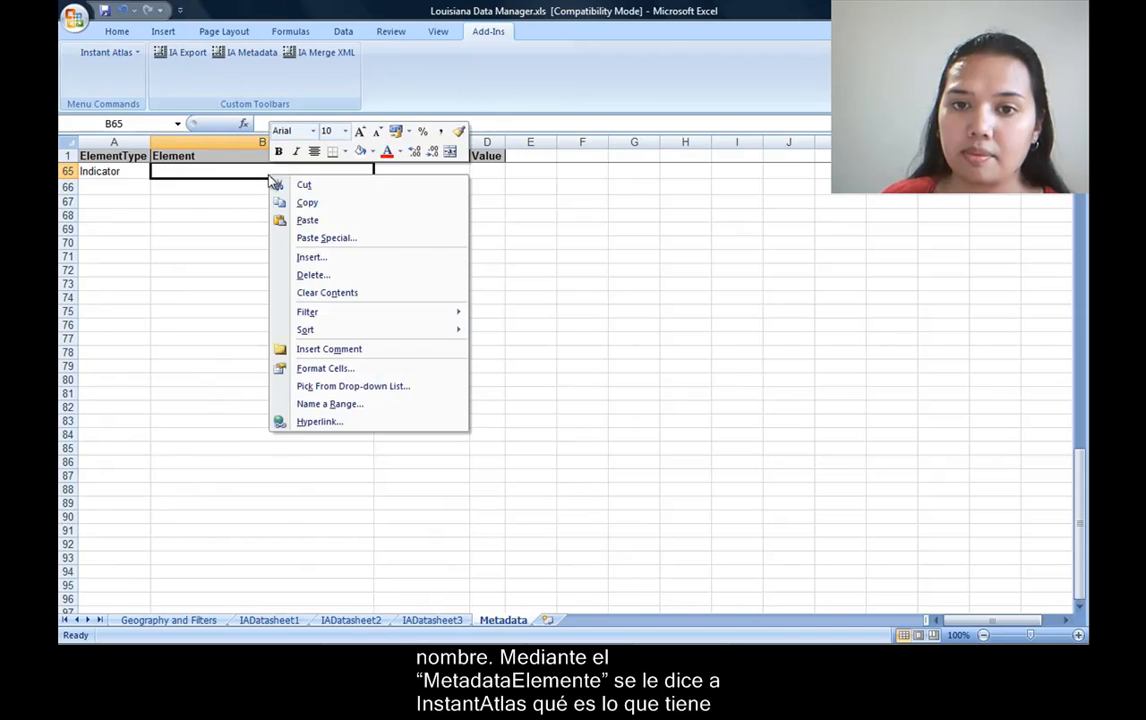
pyautogui.click(325, 219)
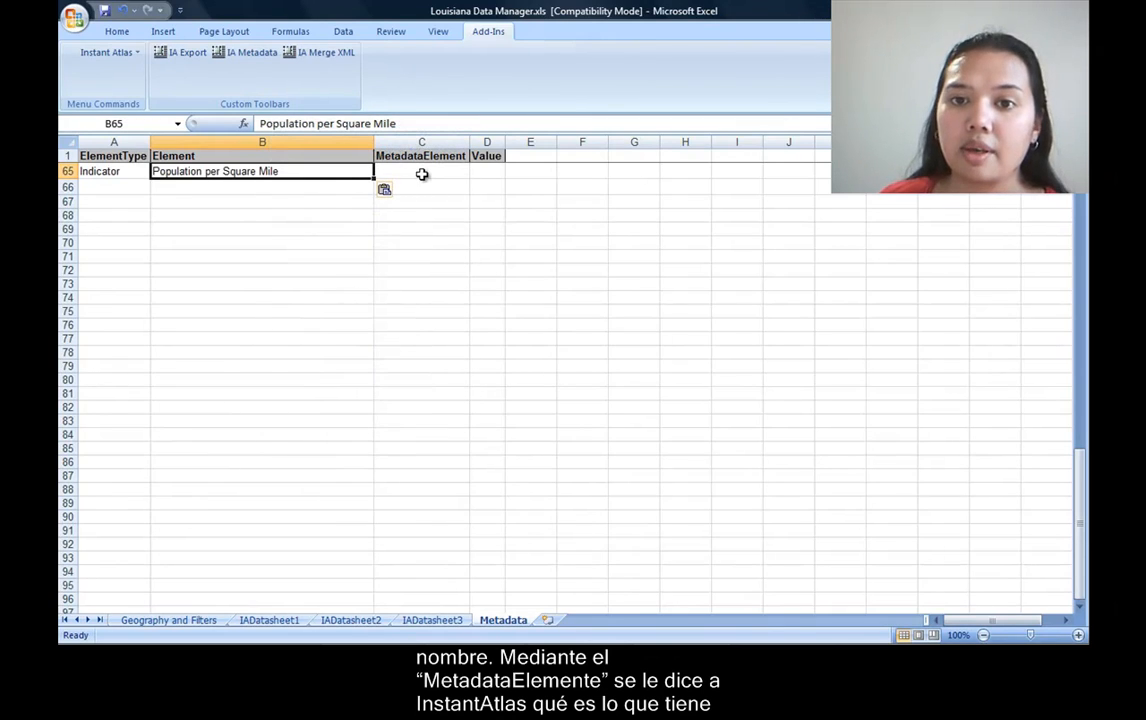
# Enter minChartValue as the MetadataElement in C65 and set its value in D65 to 0.
pyautogui.click(422, 172)
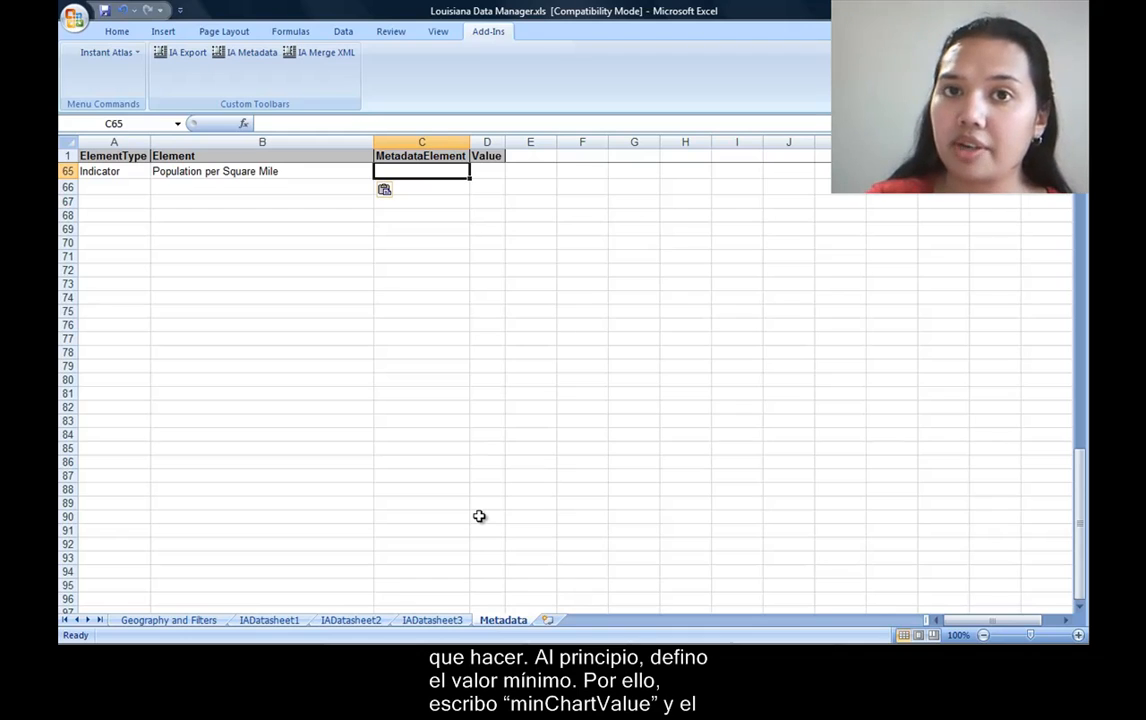
pyautogui.write('min')
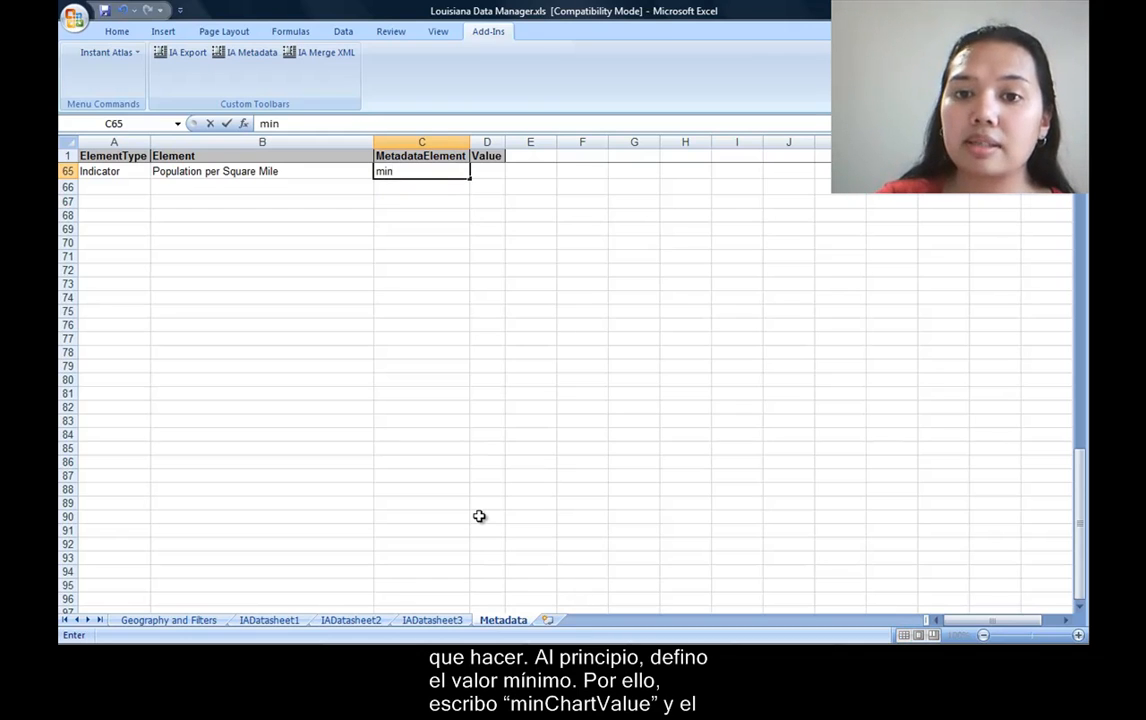
pyautogui.write('chart')
pyautogui.press('BackSpace')
pyautogui.press('BackSpace')
pyautogui.press('BackSpace')
pyautogui.press('BackSpace')
pyautogui.press('BackSpace')
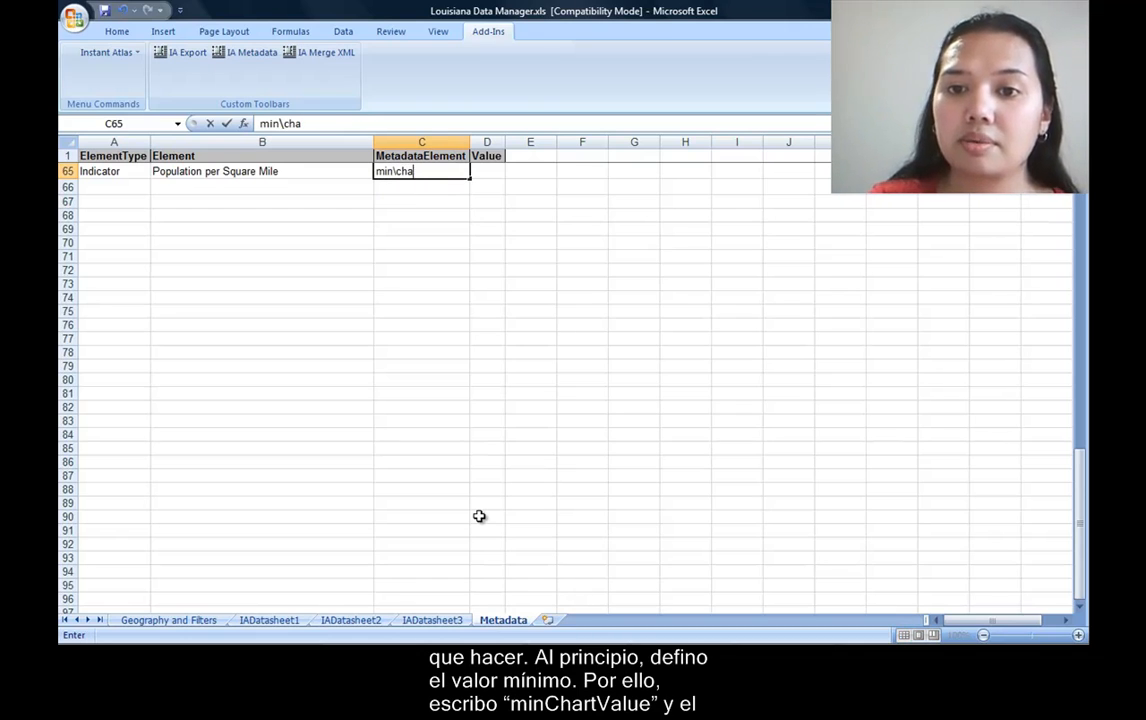
pyautogui.write('Ch')
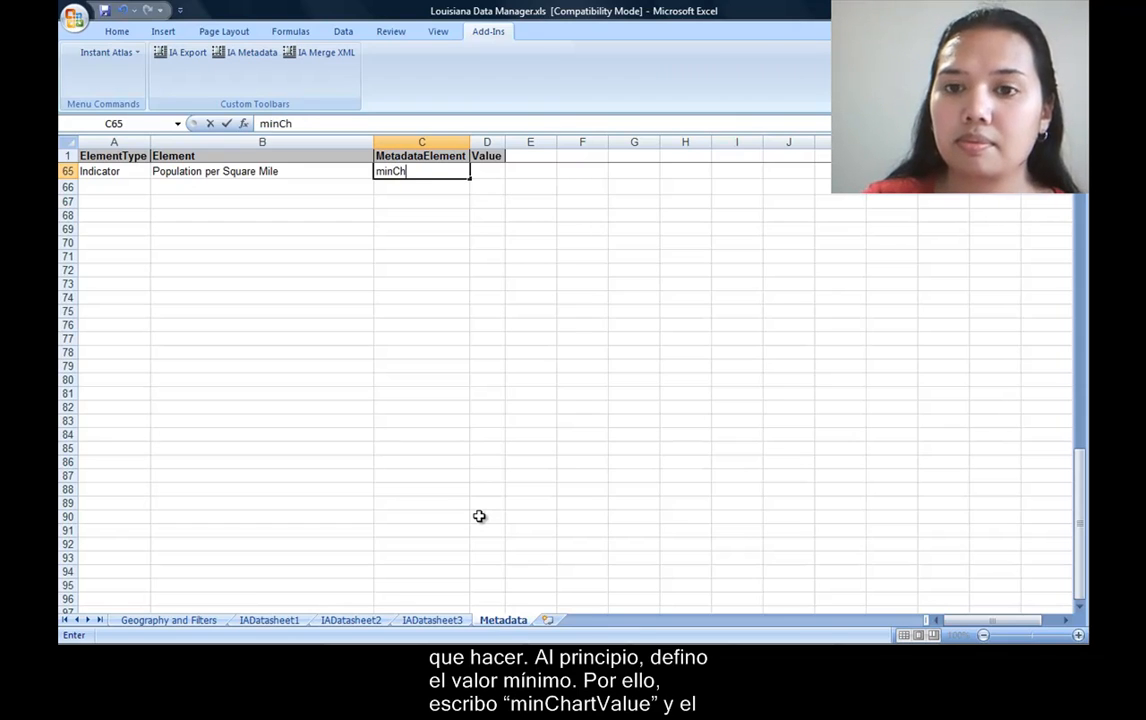
pyautogui.write('artValue')
pyautogui.press('Tab')
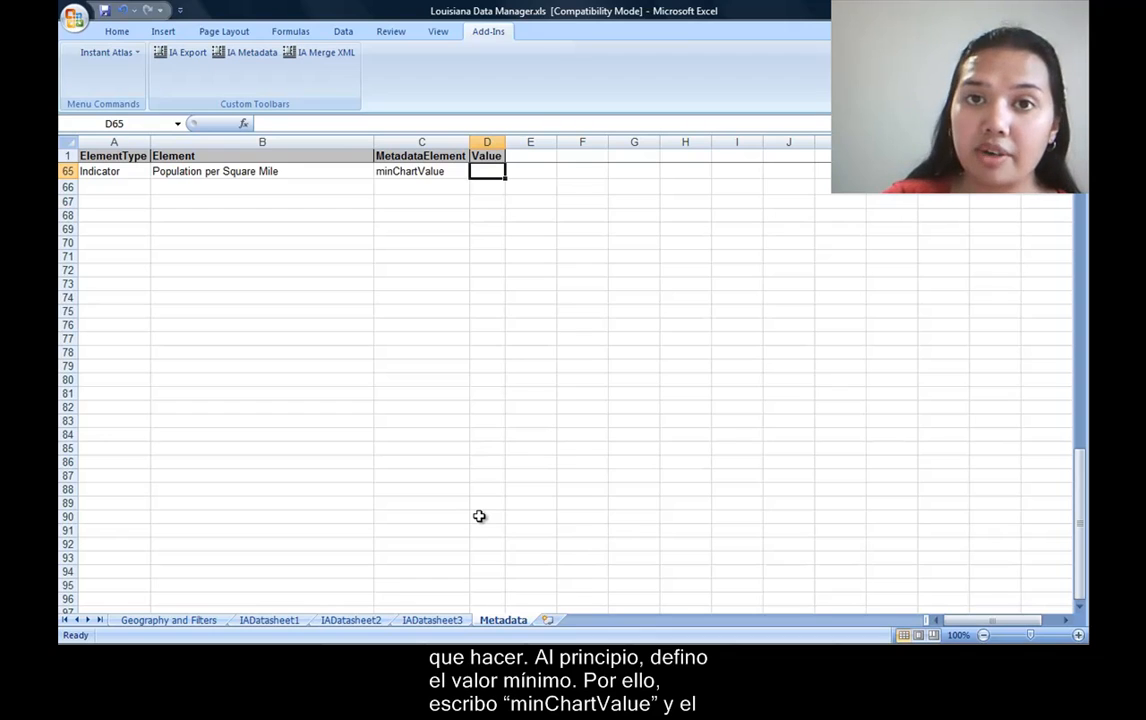
pyautogui.write('0')
pyautogui.press('Return')
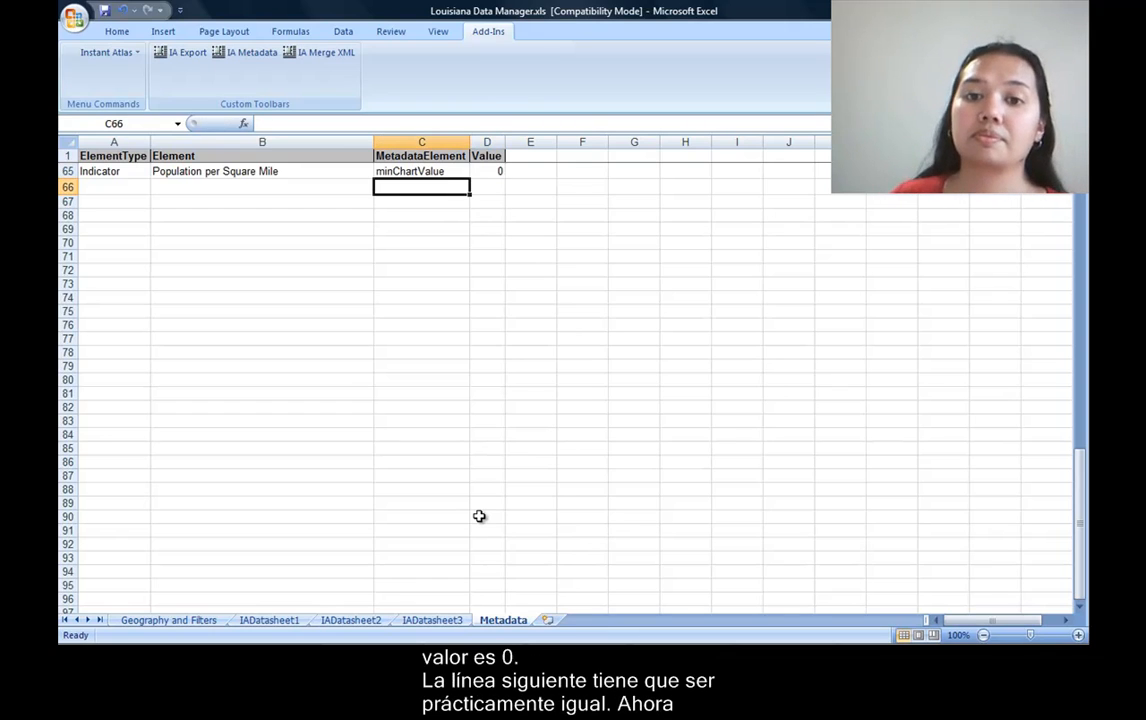
# Enter Indicator as the ElementType in cell A66.
pyautogui.press('Home')
pyautogui.write('Indicator')
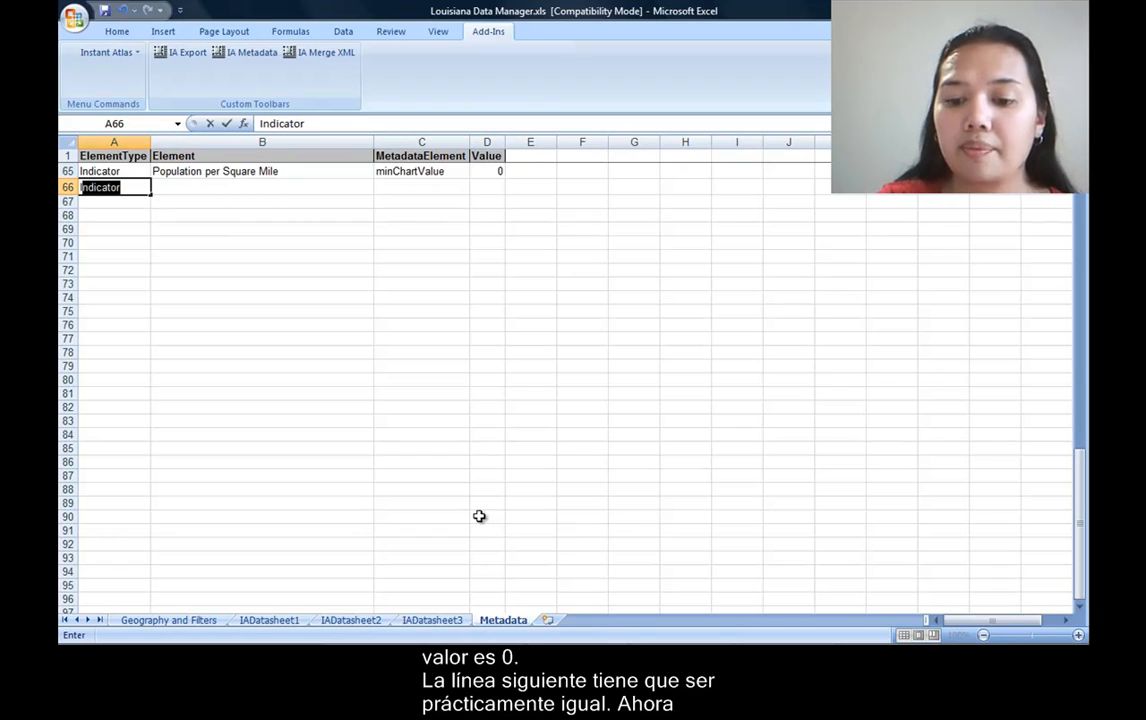
pyautogui.press('Tab')
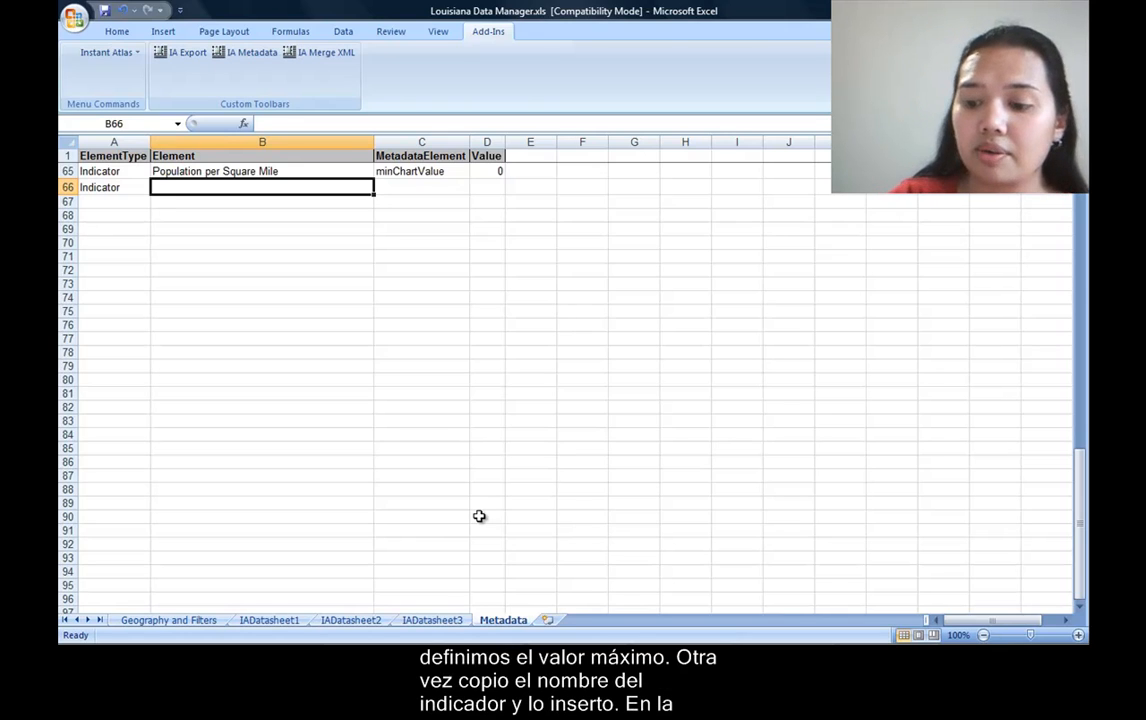
# Copy the element name "Population per Square Mile" from B65 into B66.
pyautogui.press('Up')
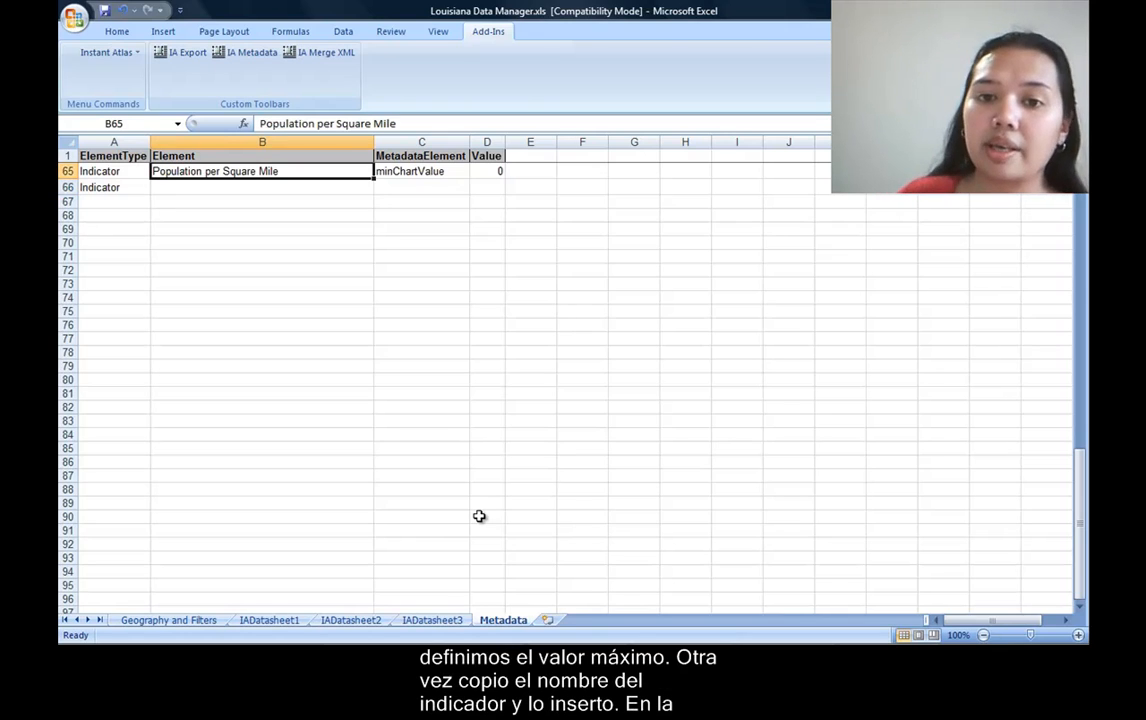
pyautogui.rightClick(307, 169)
pyautogui.click(345, 195)
pyautogui.click(236, 190)
pyautogui.rightClick(238, 190)
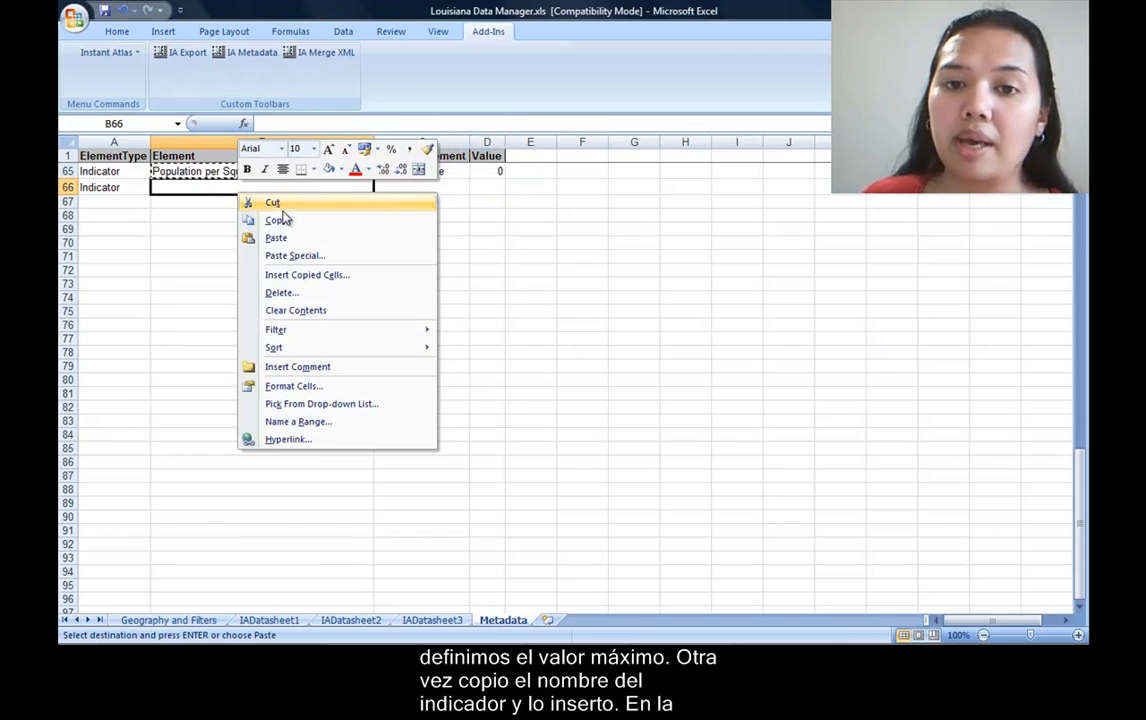
pyautogui.click(277, 238)
pyautogui.click(330, 201)
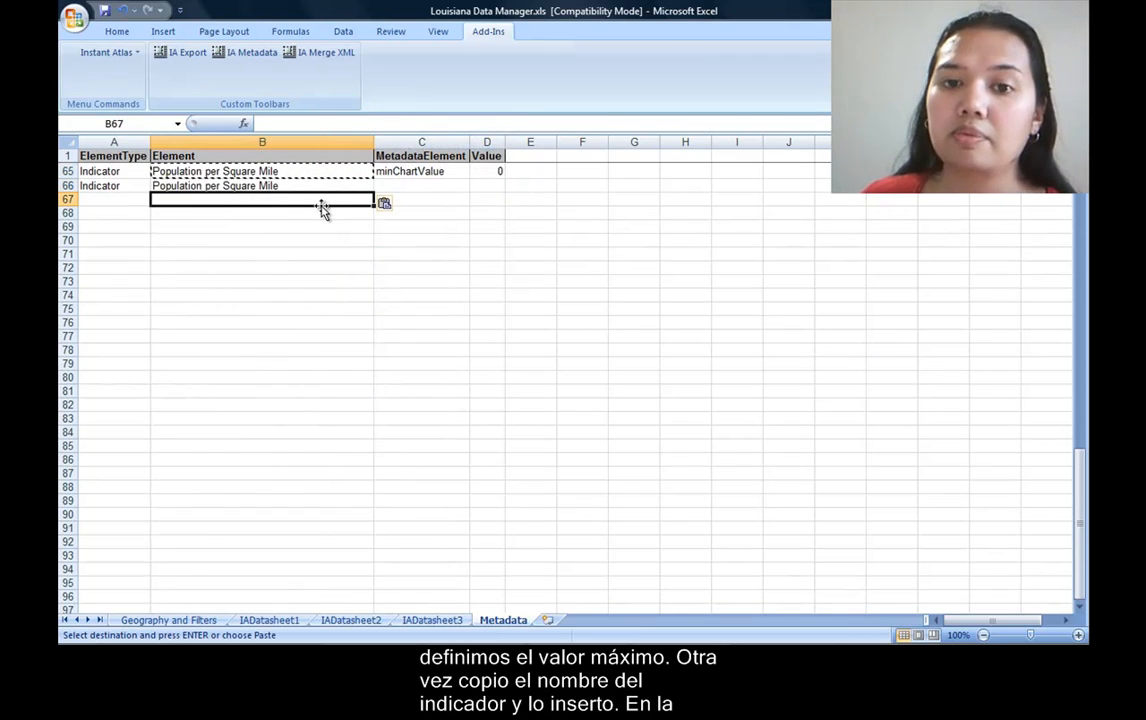
pyautogui.press('Escape')
# Enter maxChartValue as the MetadataElement in C66 and set its value in D66 to 3600.
pyautogui.click(421, 185)
pyautogui.write('max')
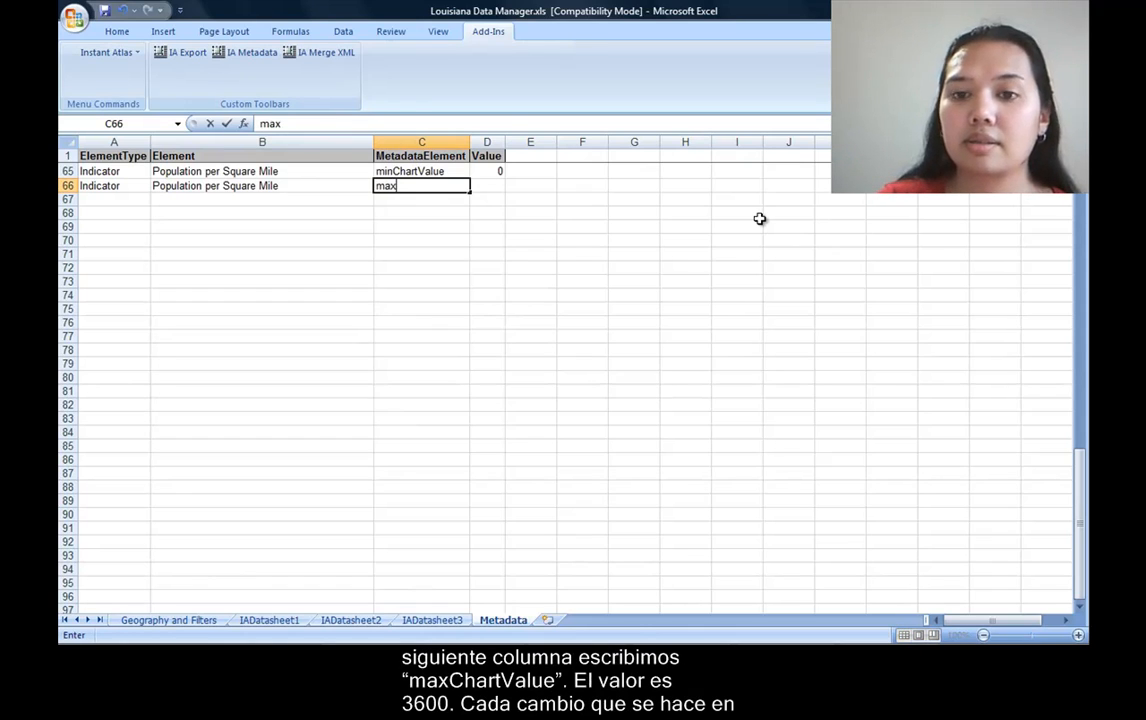
pyautogui.write('ChartValue')
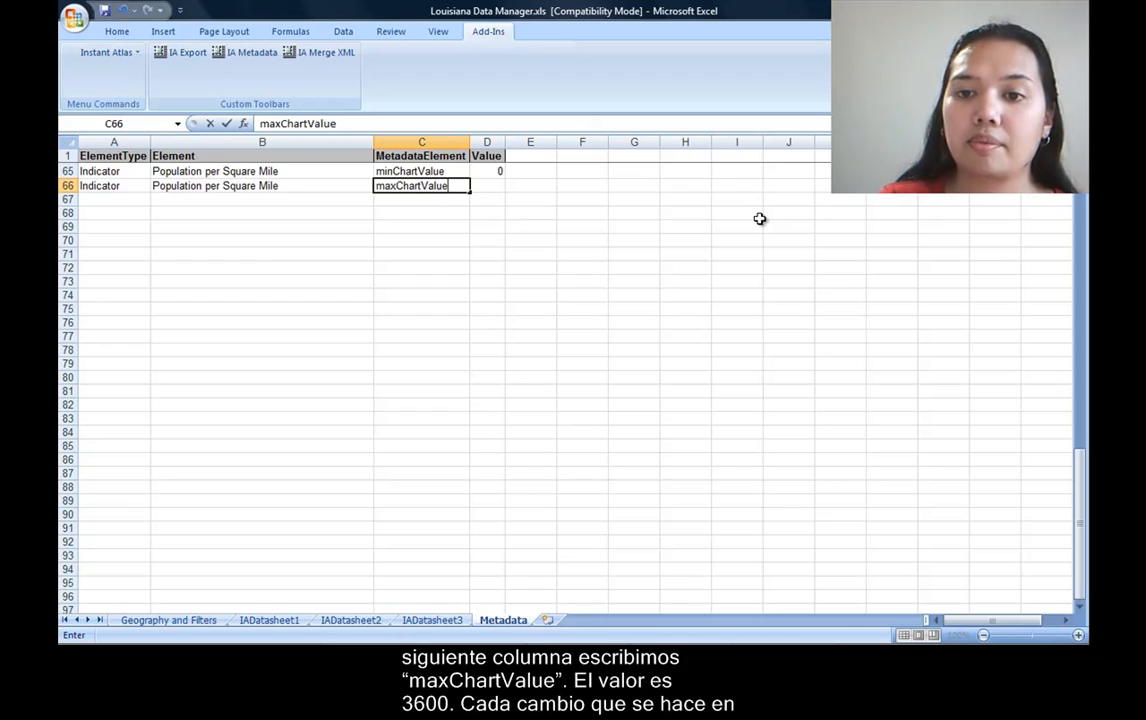
pyautogui.press('Tab')
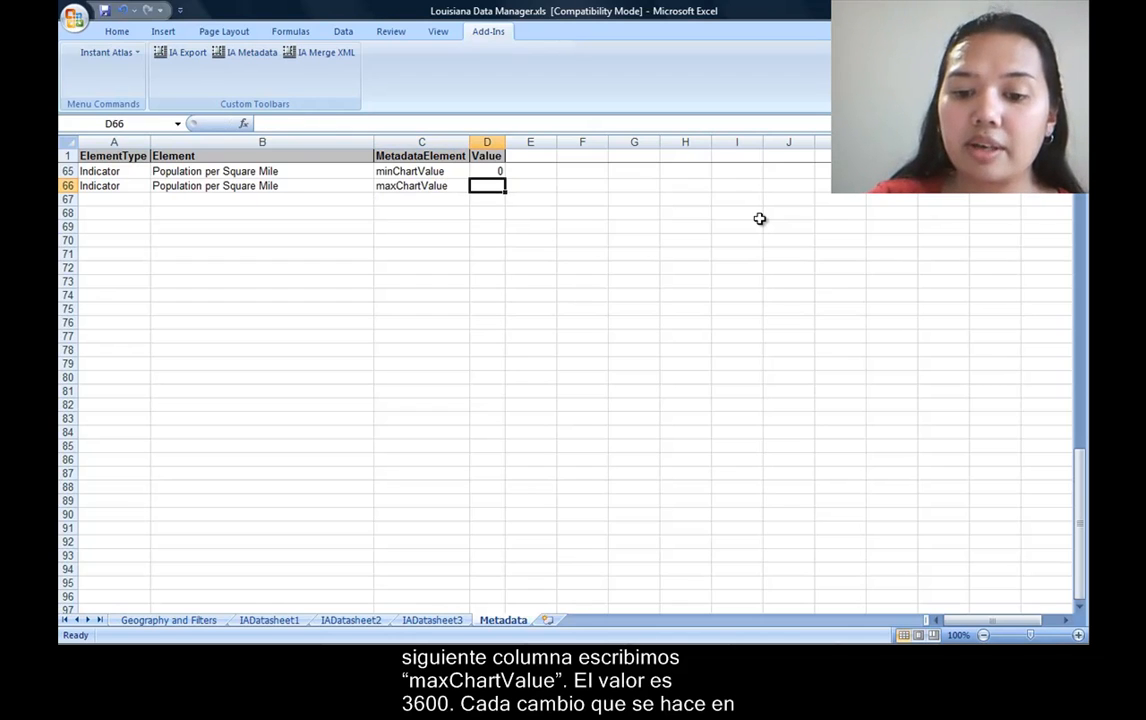
pyautogui.write('3600')
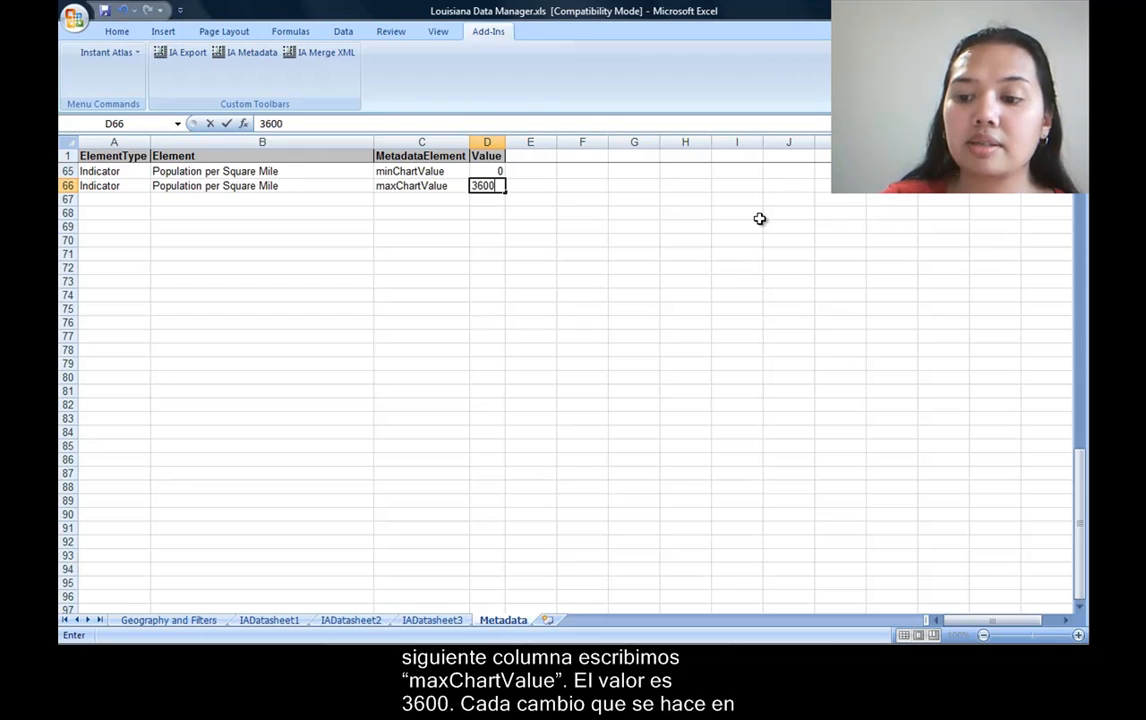
pyautogui.press('Return')
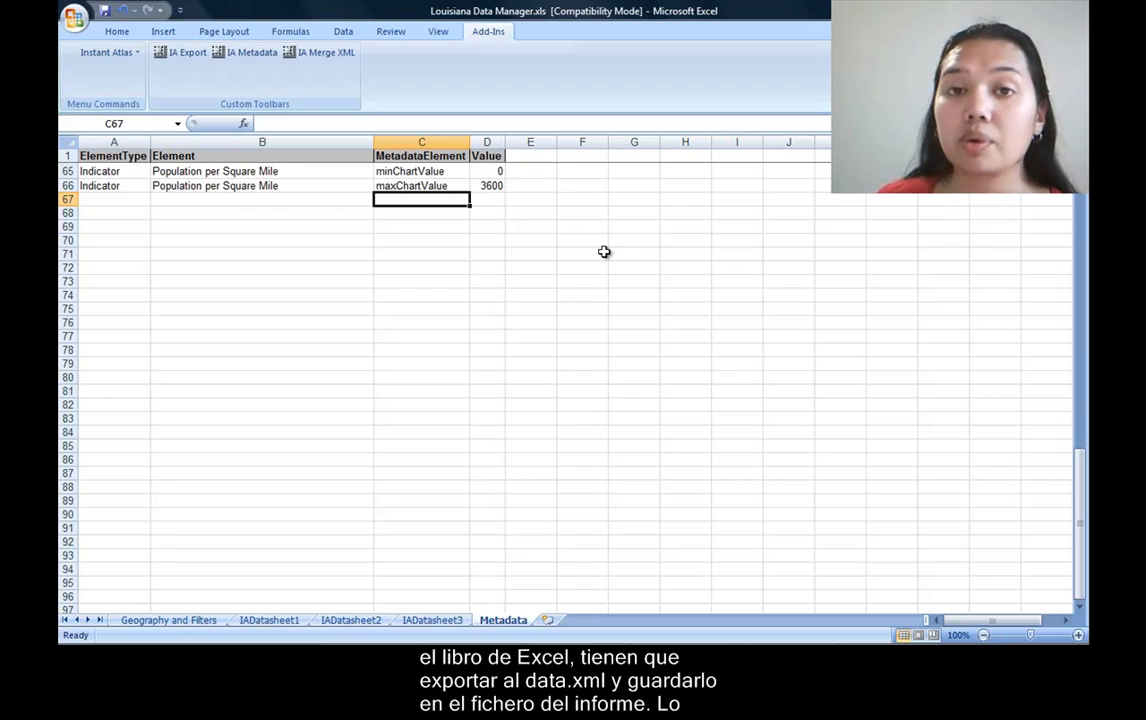
# Export the workbook data as data.xml into the report's sm folder, overwriting the existing data and theme files.
pyautogui.click(186, 58)
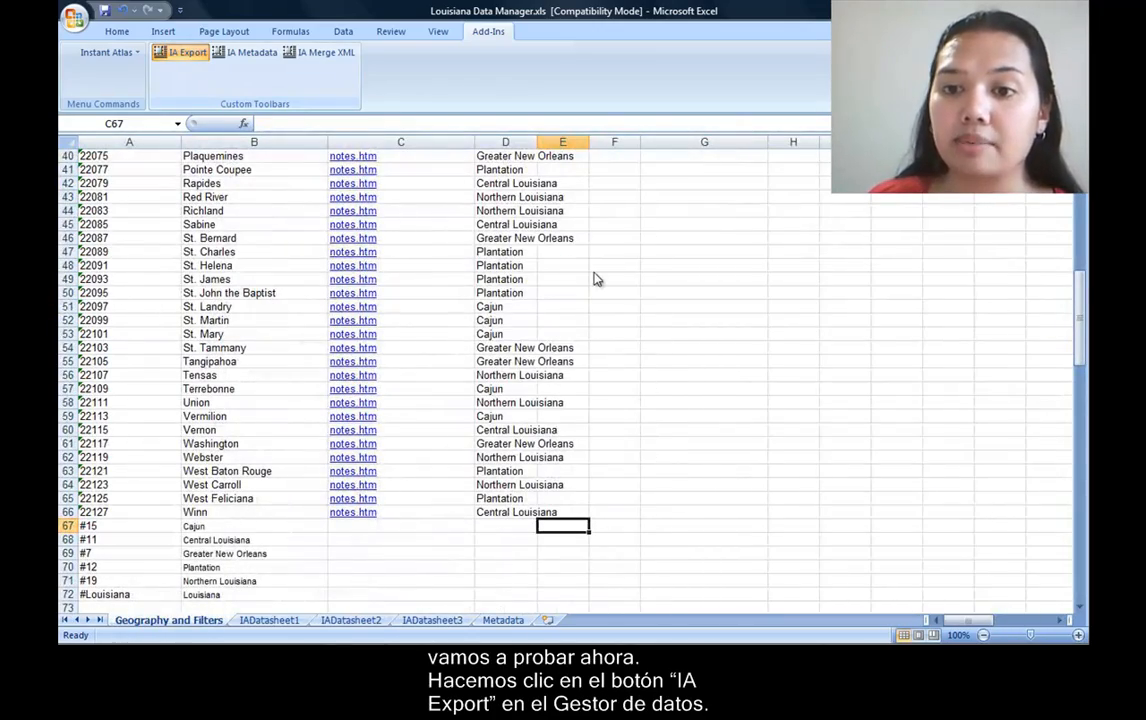
pyautogui.click(323, 440)
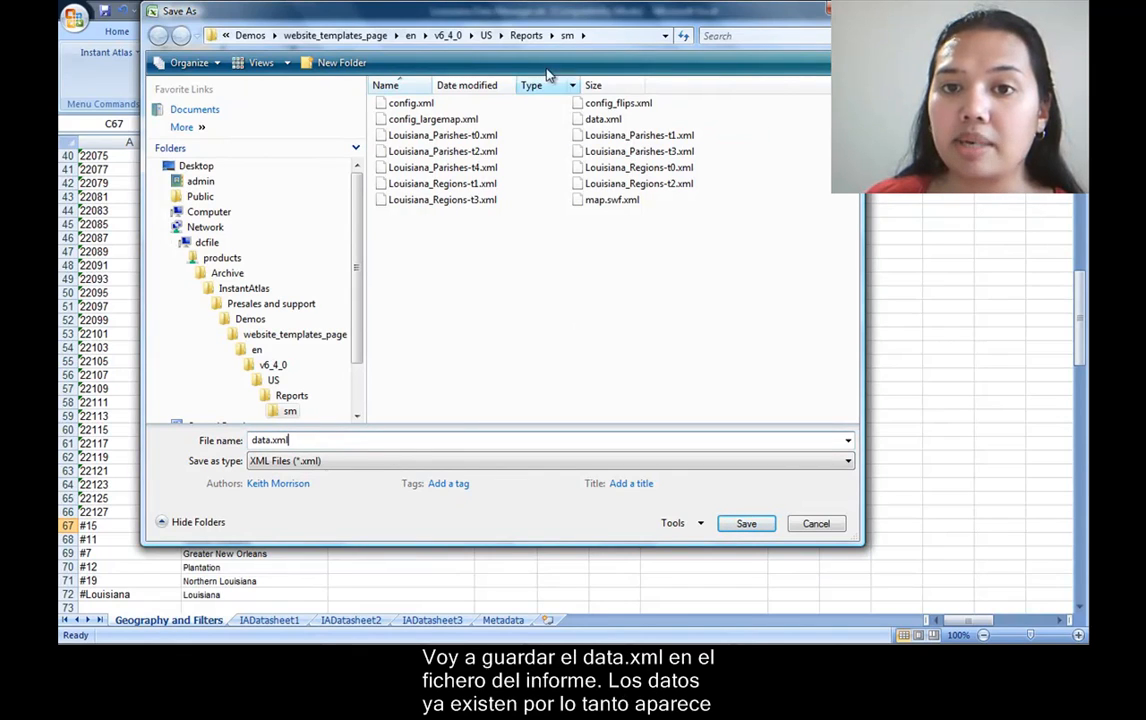
pyautogui.click(740, 522)
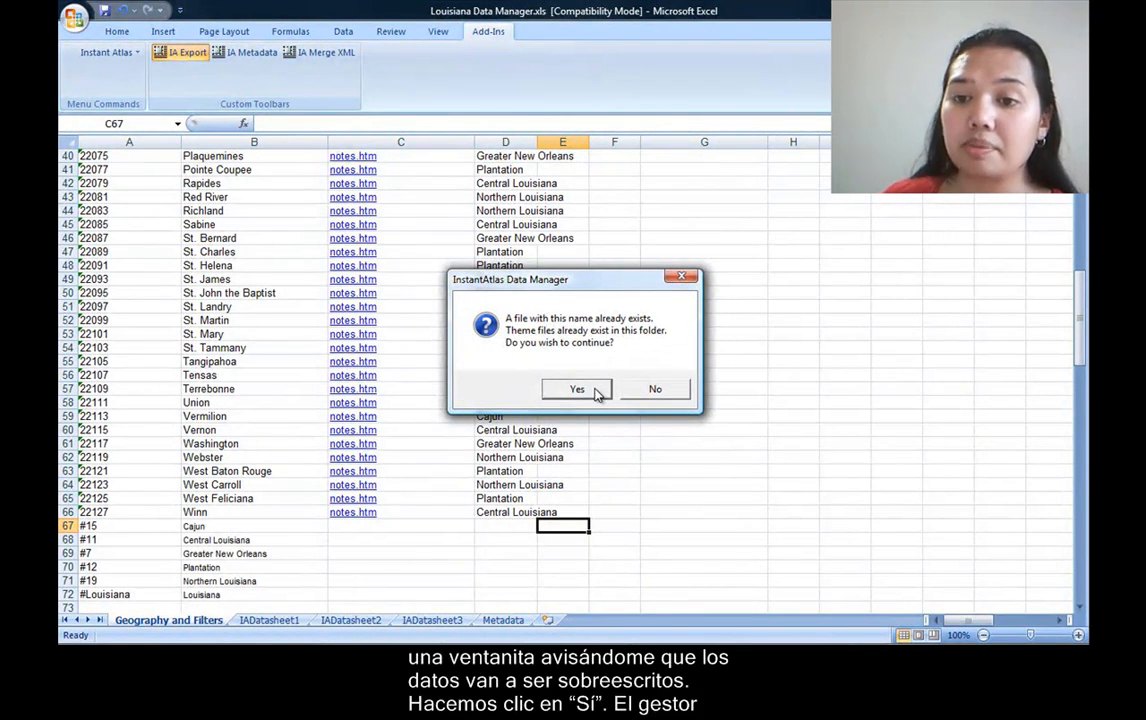
pyautogui.click(596, 391)
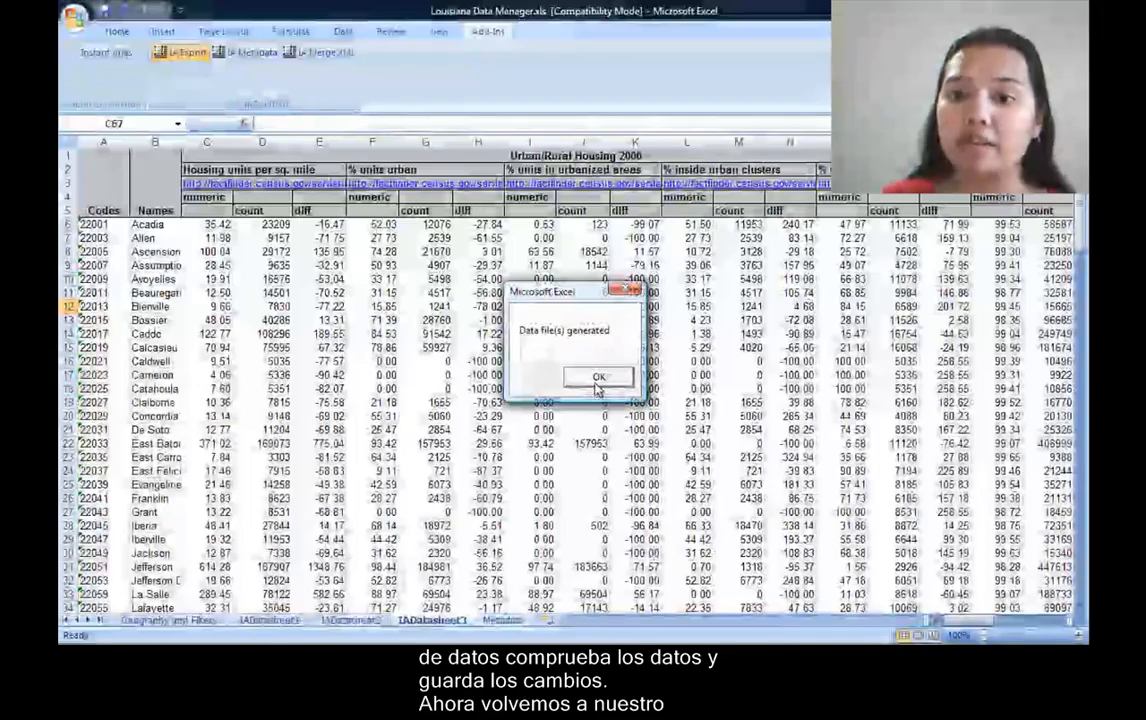
pyautogui.click(597, 378)
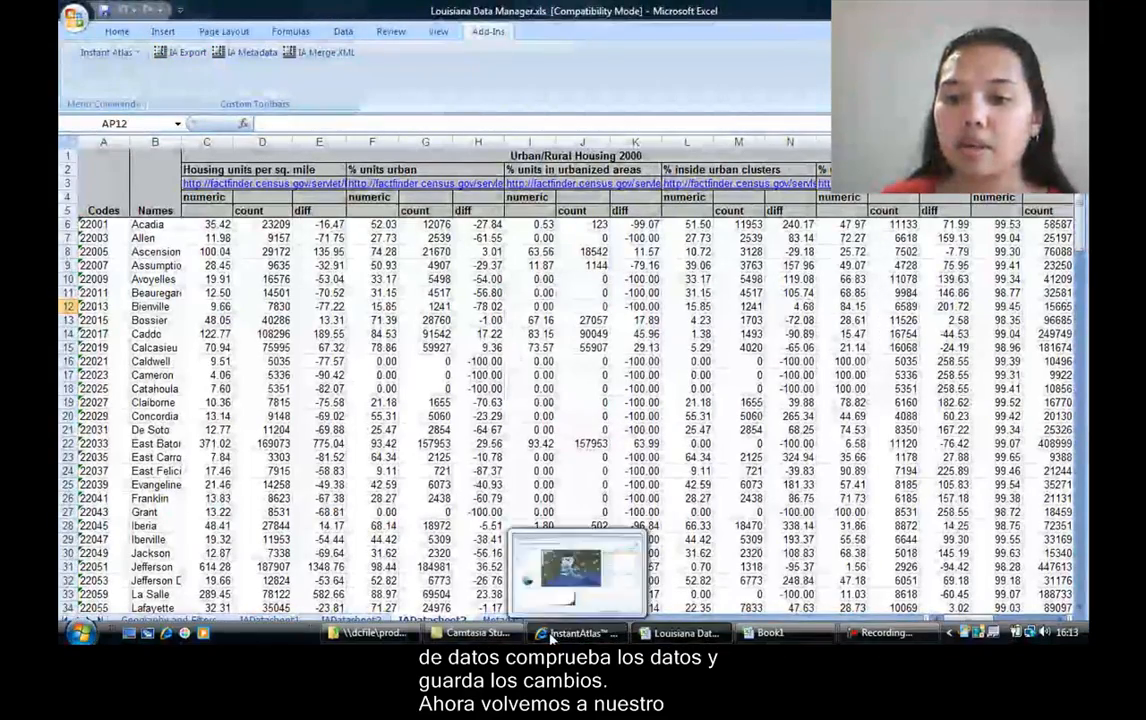
# Switch to the InstantAtlas report in Internet Explorer, reload it and play the time animation to check the chart axis.
pyautogui.click(560, 634)
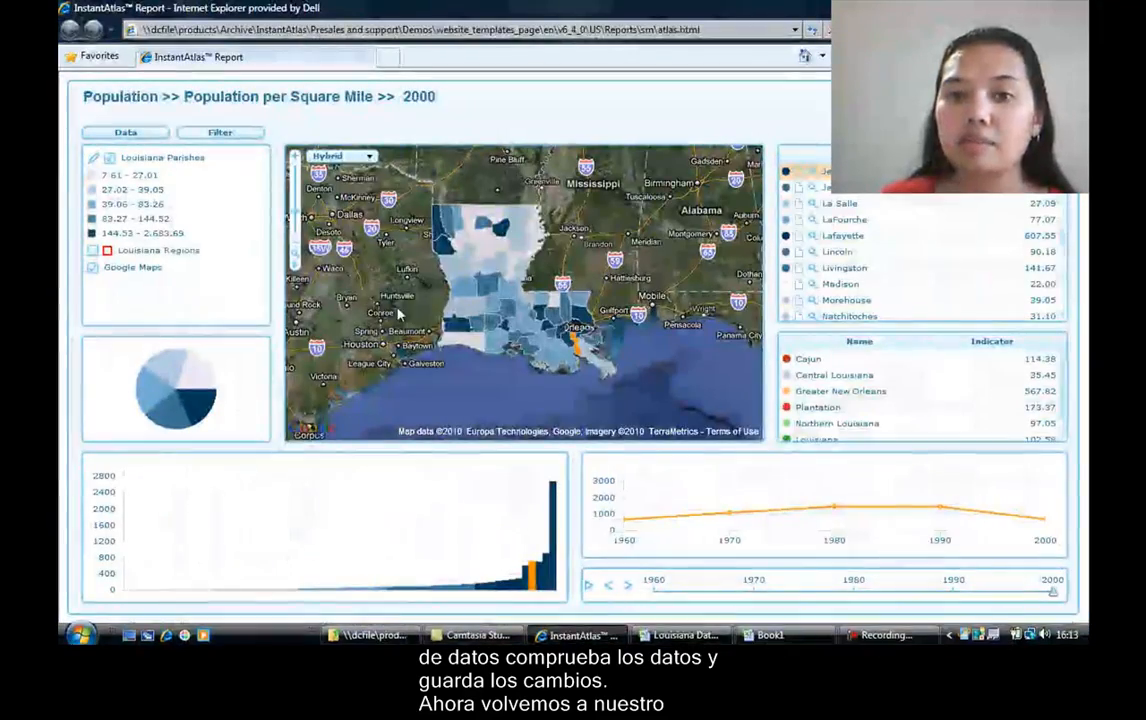
pyautogui.click(811, 31)
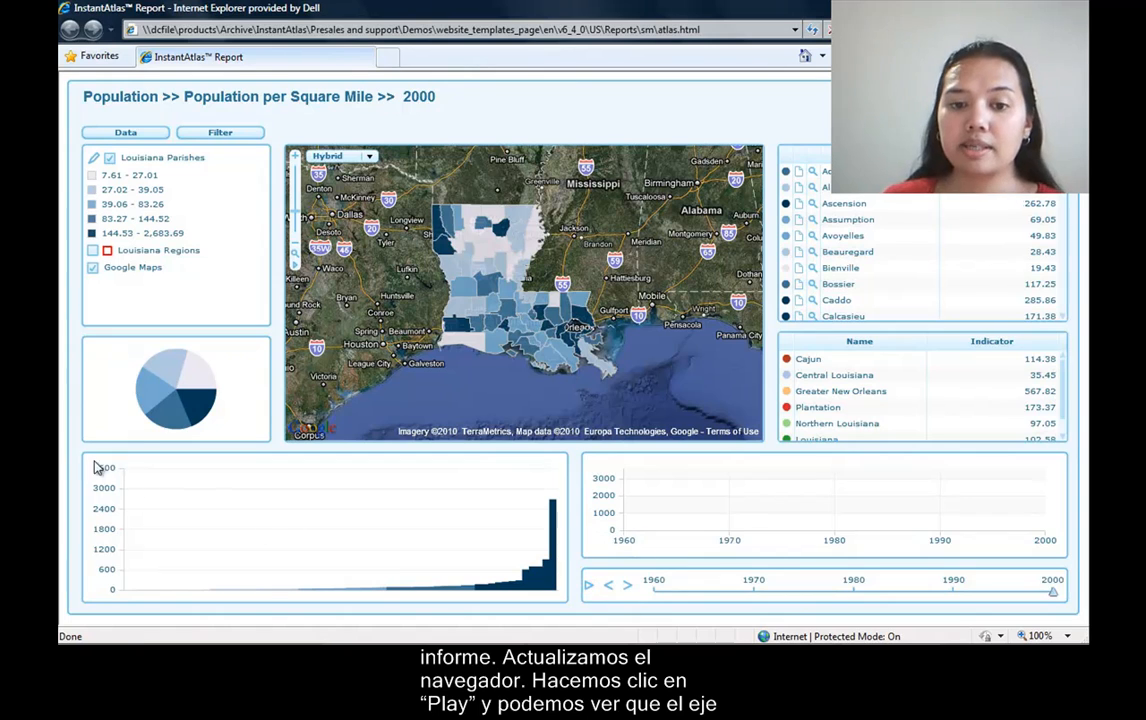
pyautogui.click(588, 592)
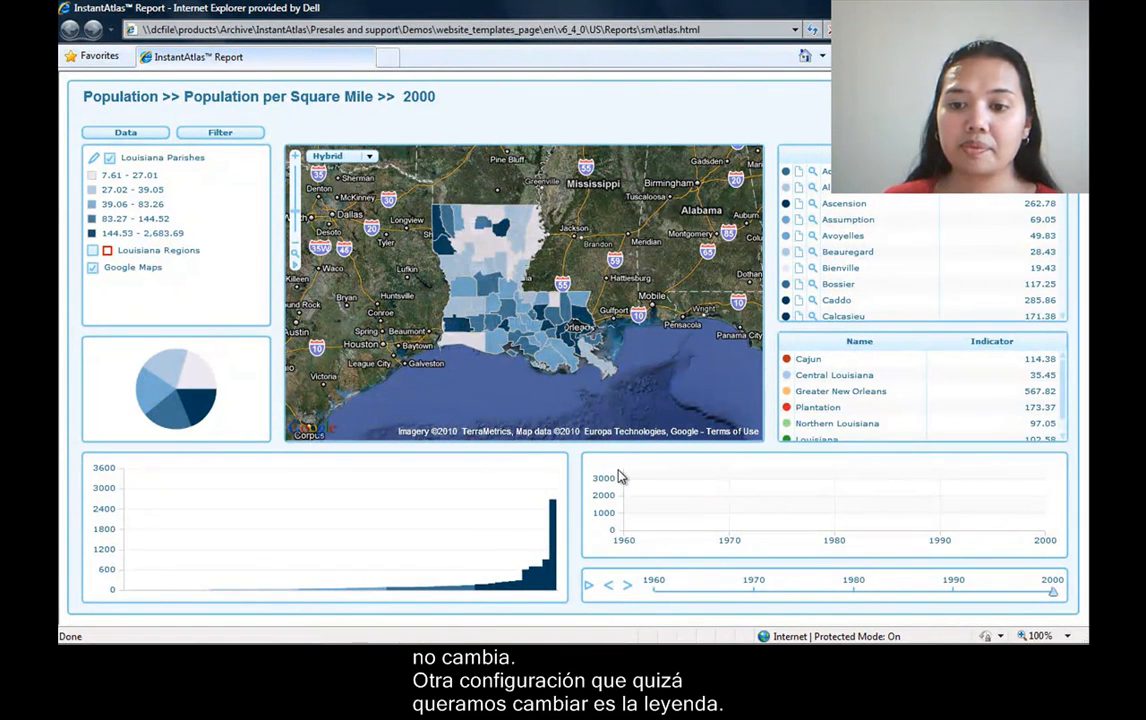
# Select the parish just south of New Orleans on the map and replay the time animation to examine the legend classes.
pyautogui.click(576, 358)
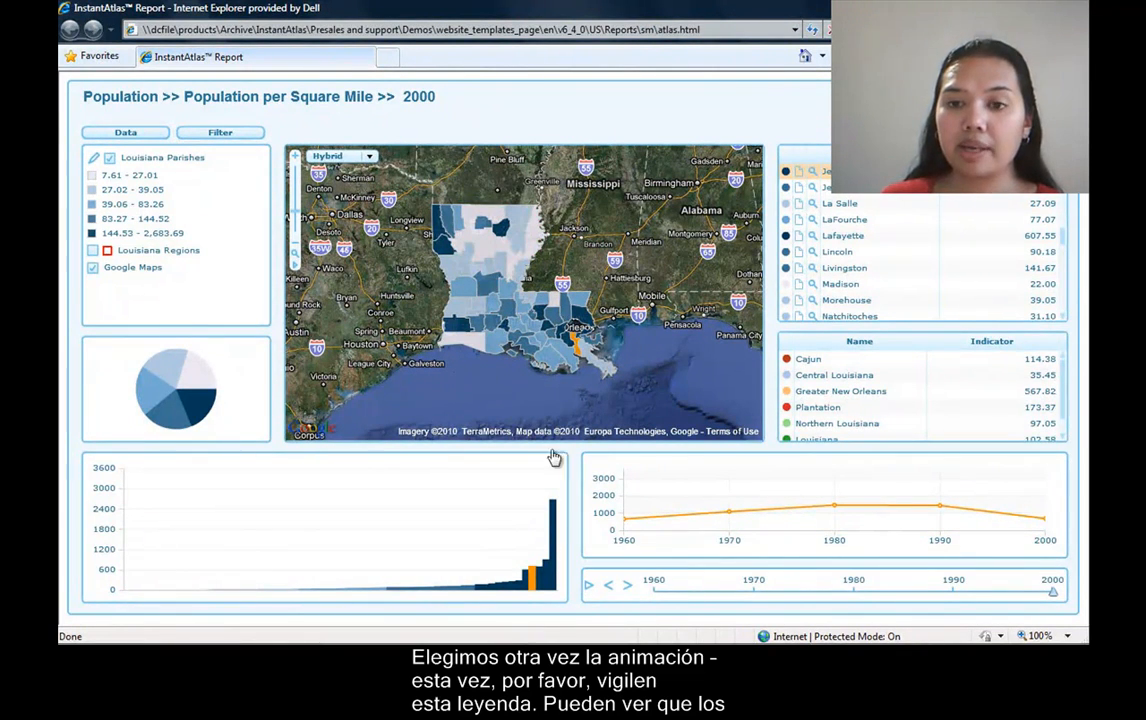
pyautogui.click(96, 176)
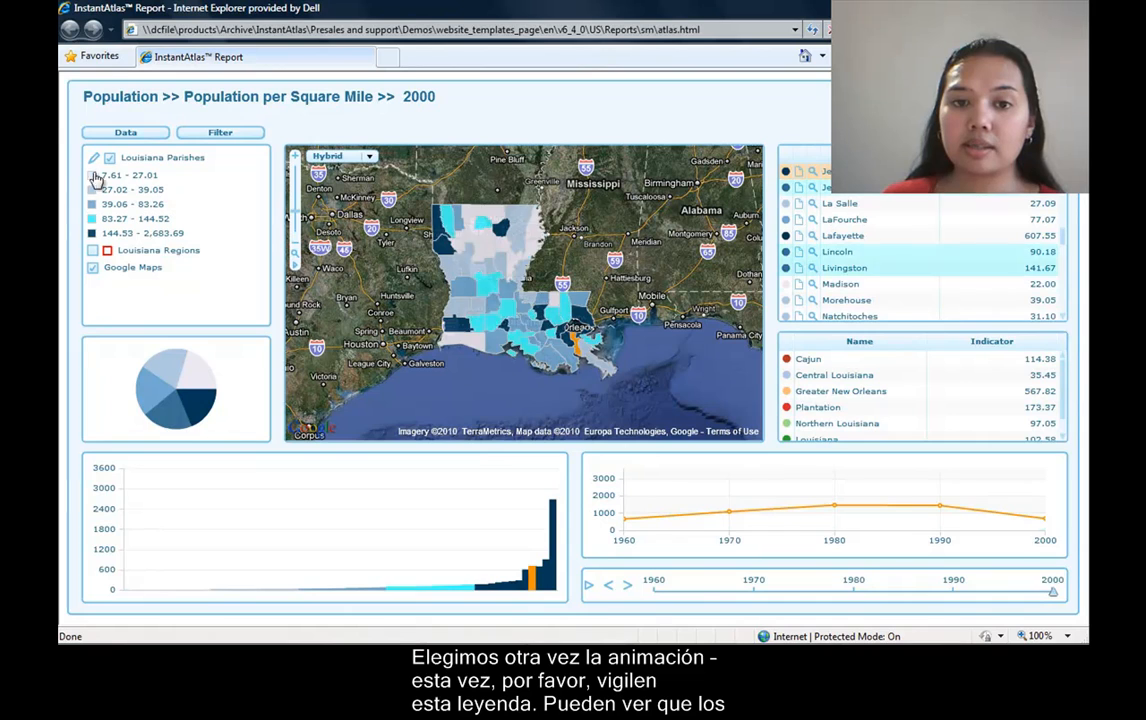
pyautogui.click(590, 587)
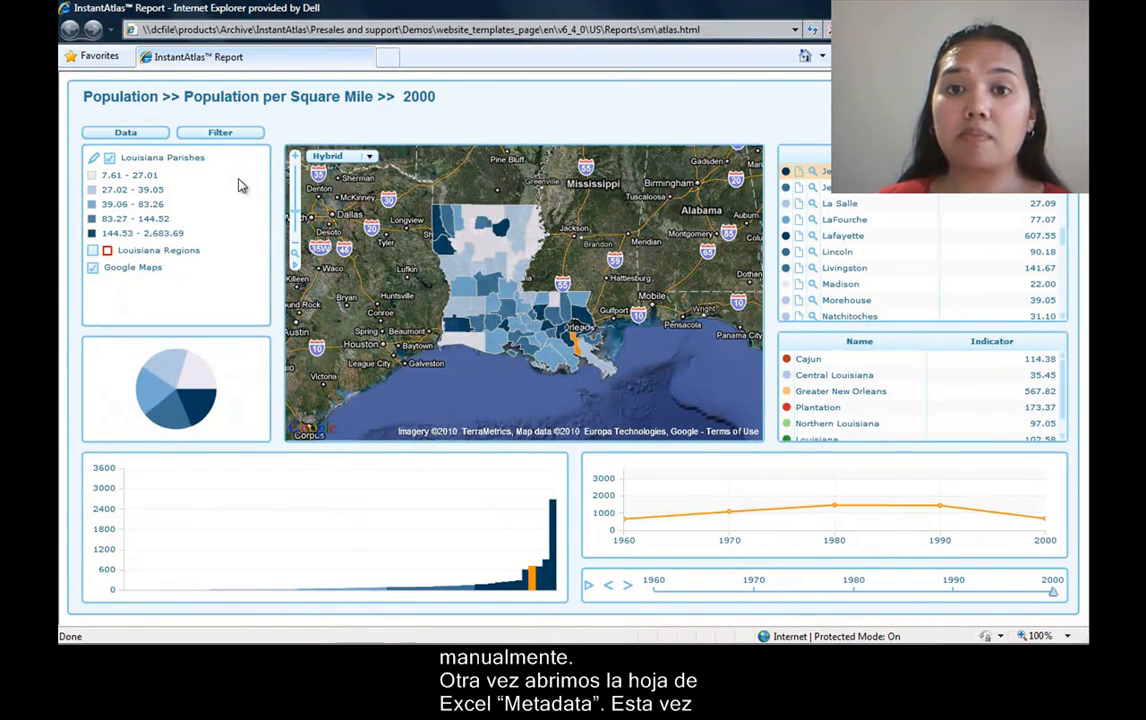
# Switch to the Louisiana Data Manager workbook in Excel and enter Indicator as the ElementType in A67 of the Metadata sheet.
pyautogui.moveTo(680, 643)
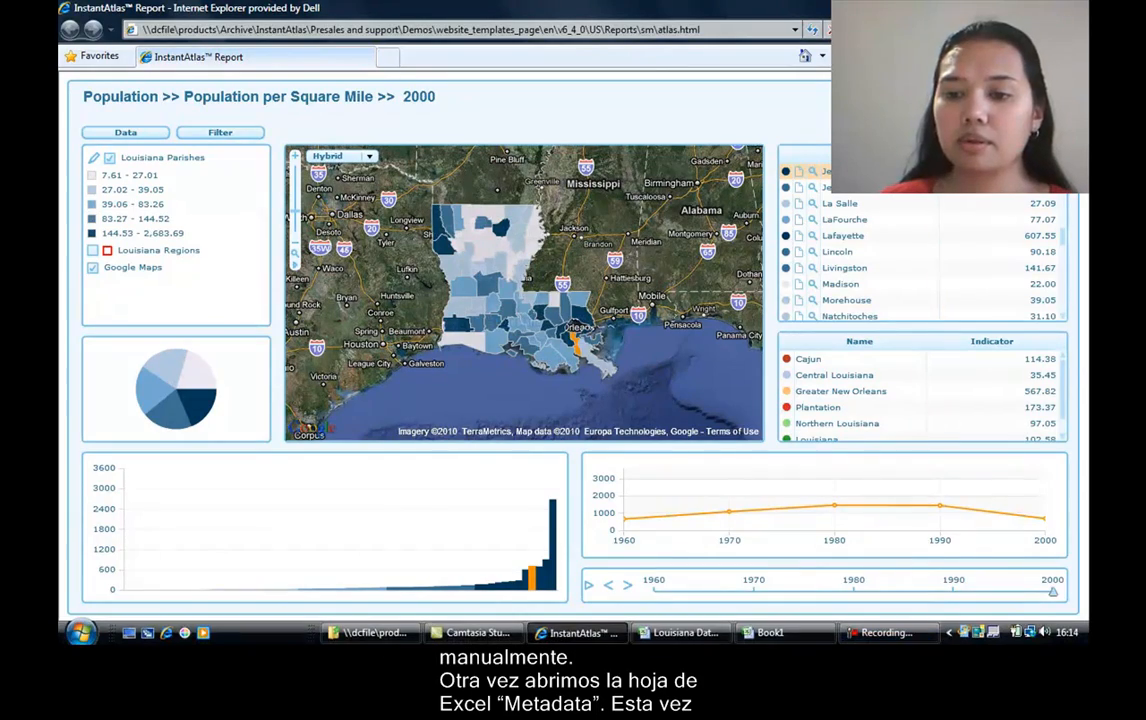
pyautogui.click(662, 633)
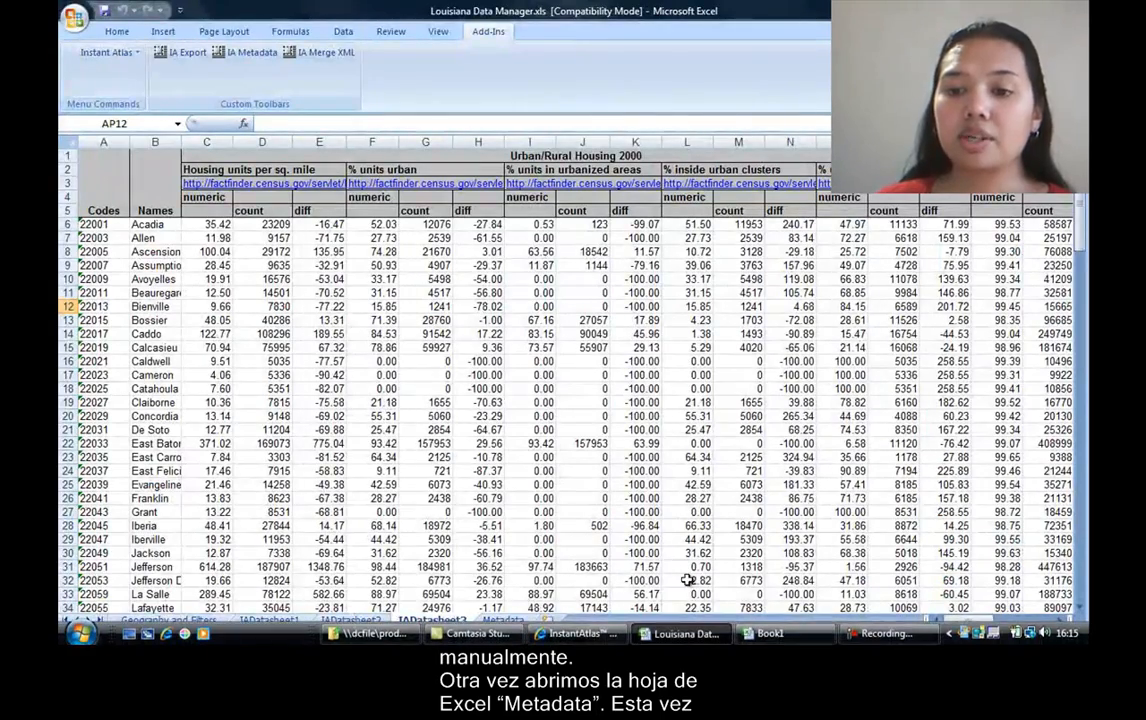
pyautogui.click(503, 620)
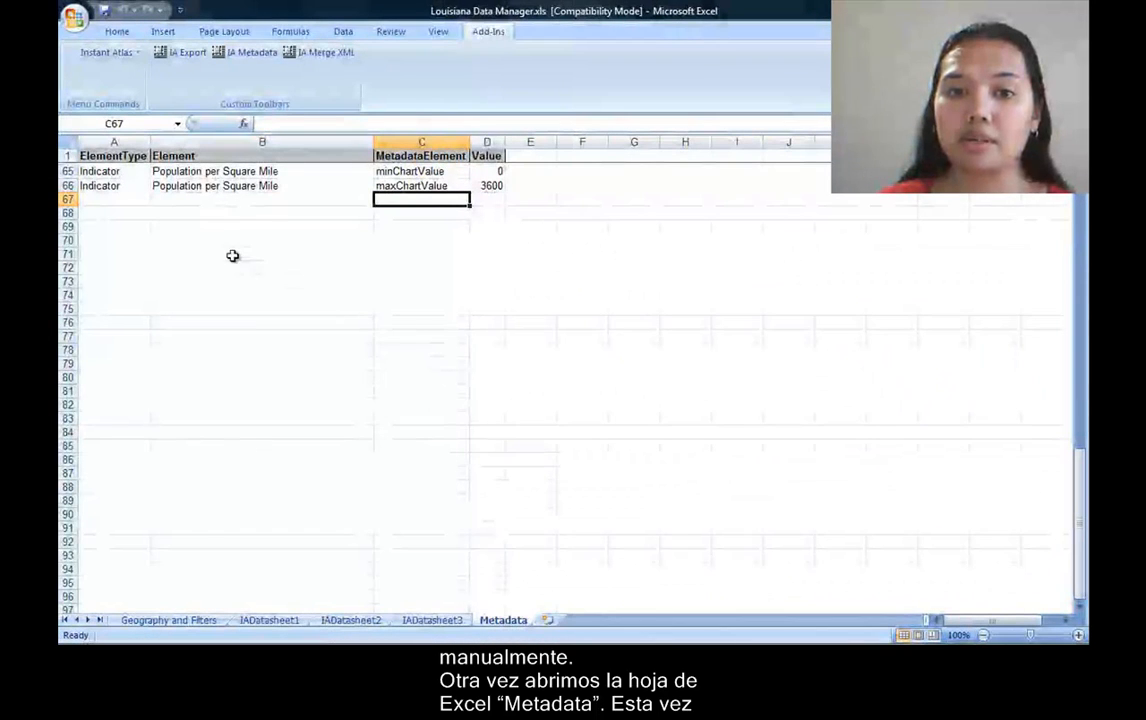
pyautogui.click(133, 202)
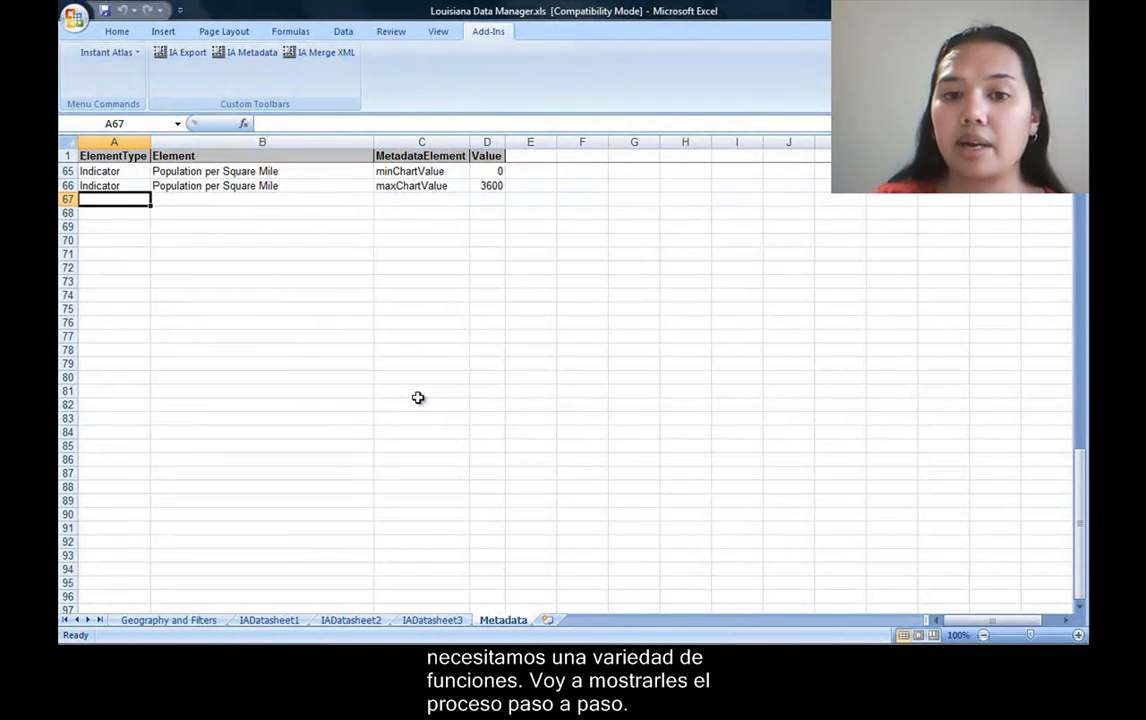
pyautogui.write('Indicator')
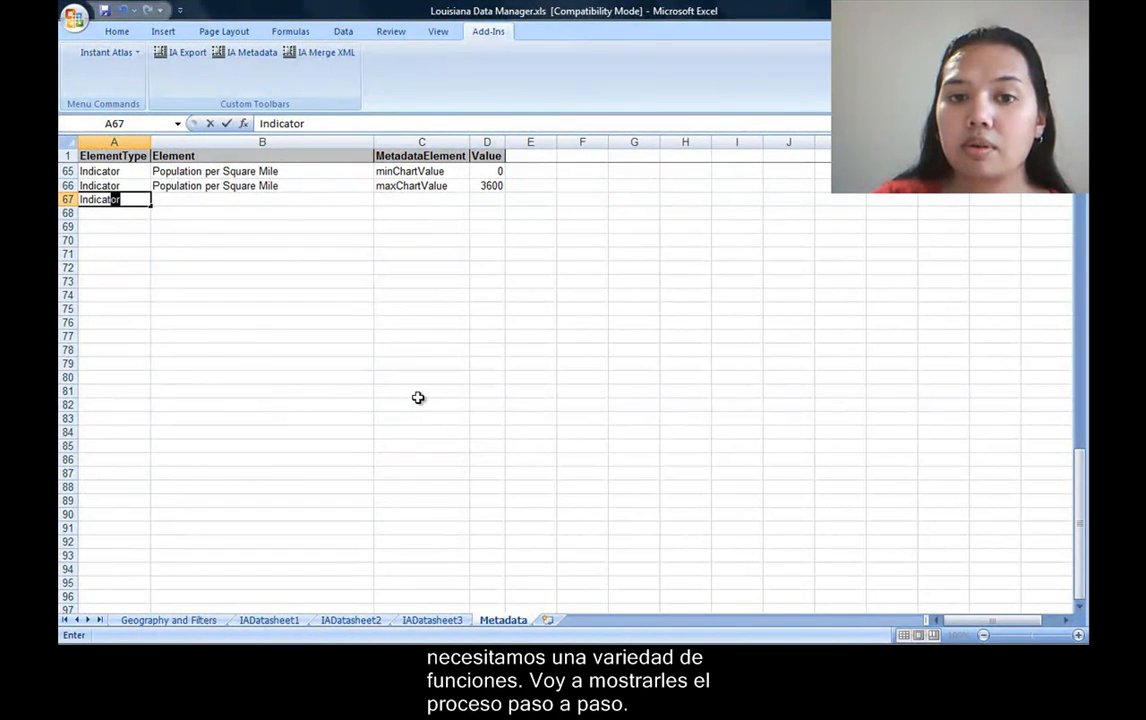
pyautogui.press('Tab')
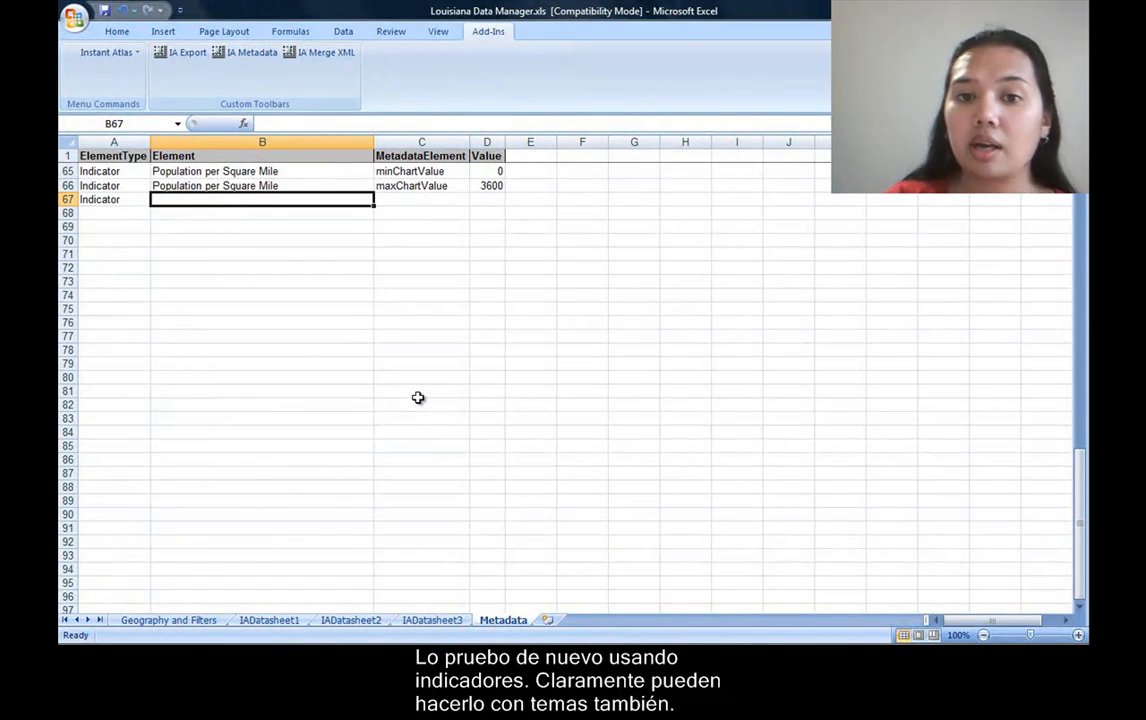
# Copy the element name "Population per Square Mile" from B66 into B67.
pyautogui.click(345, 187)
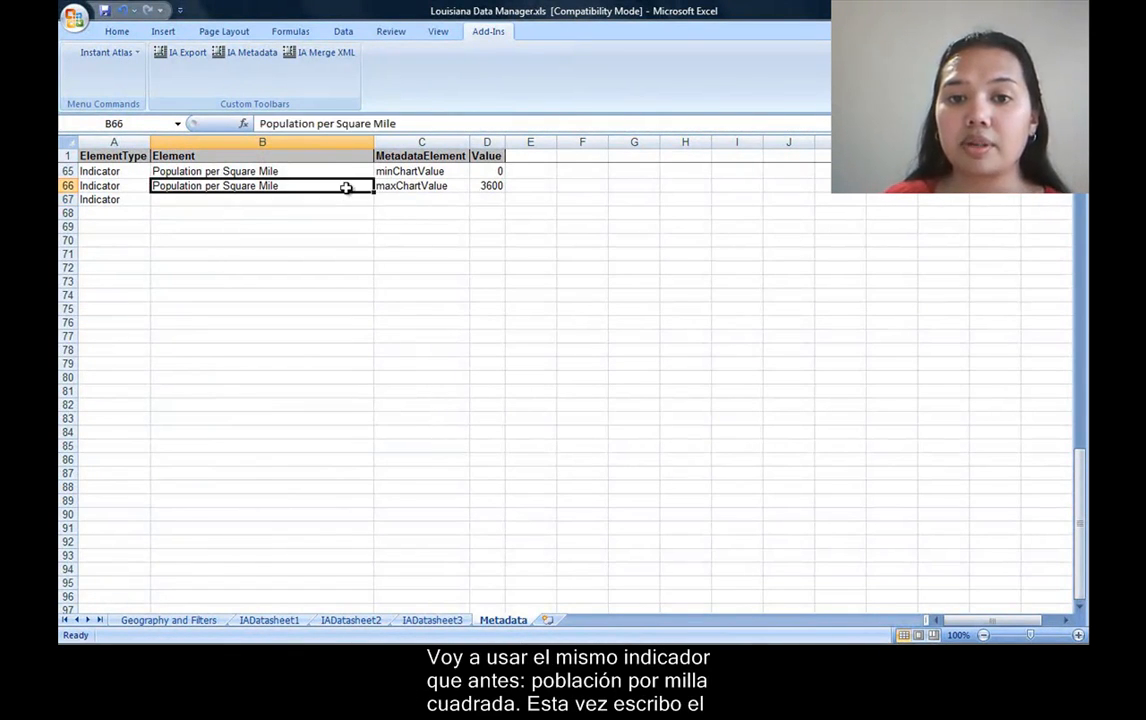
pyautogui.rightClick(353, 191)
pyautogui.click(386, 215)
pyautogui.click(268, 200)
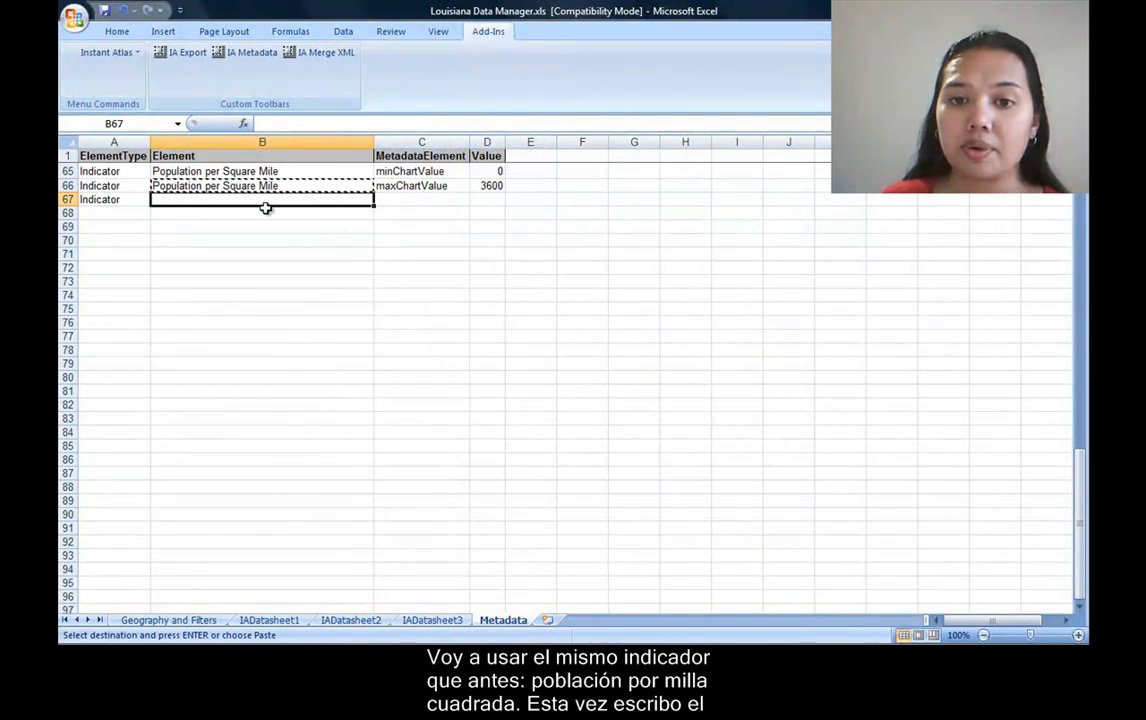
pyautogui.rightClick(289, 213)
pyautogui.click(219, 198)
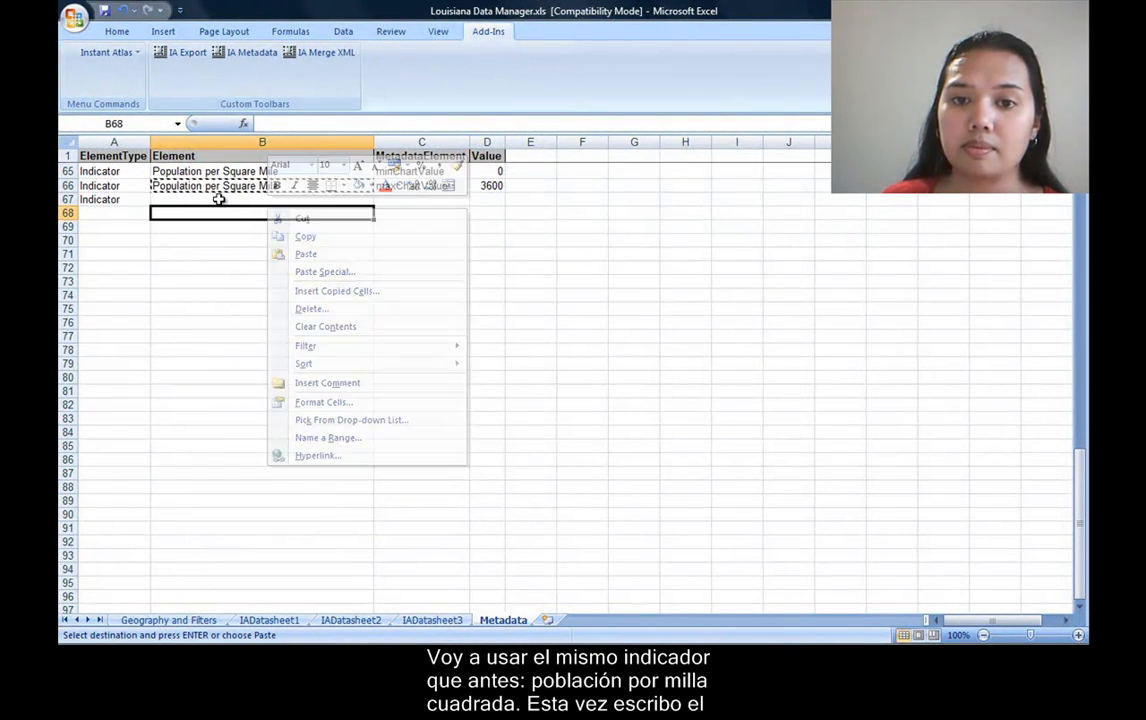
pyautogui.rightClick(219, 198)
pyautogui.click(258, 243)
pyautogui.click(410, 198)
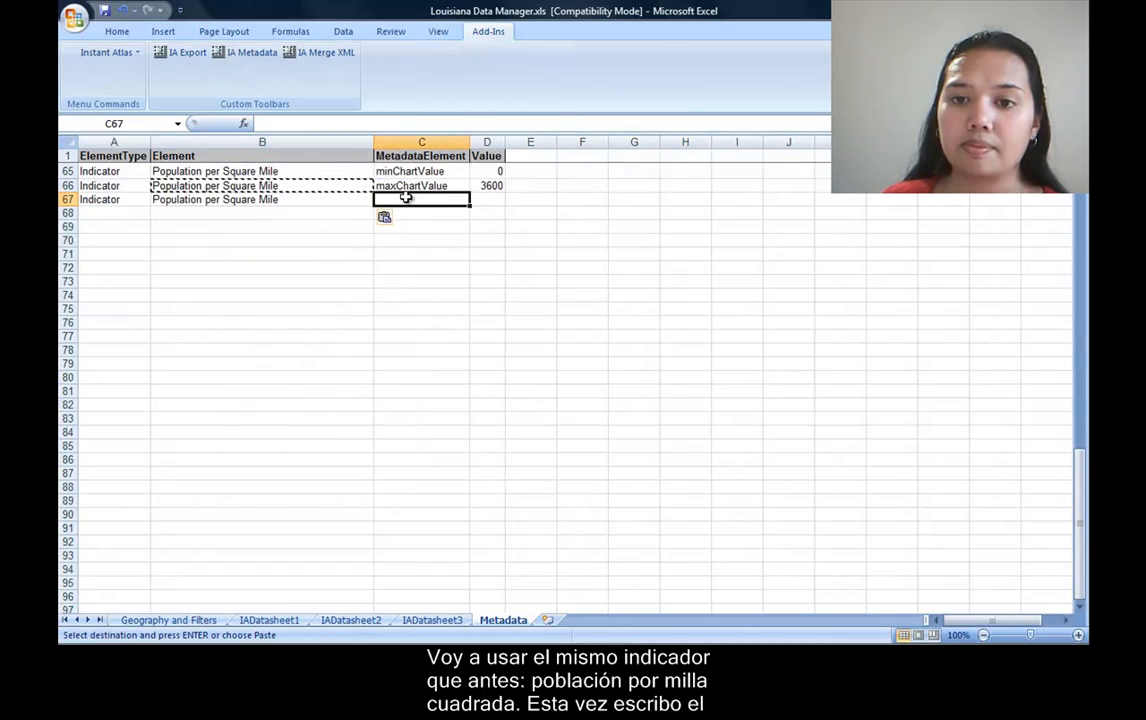
pyautogui.press('Escape')
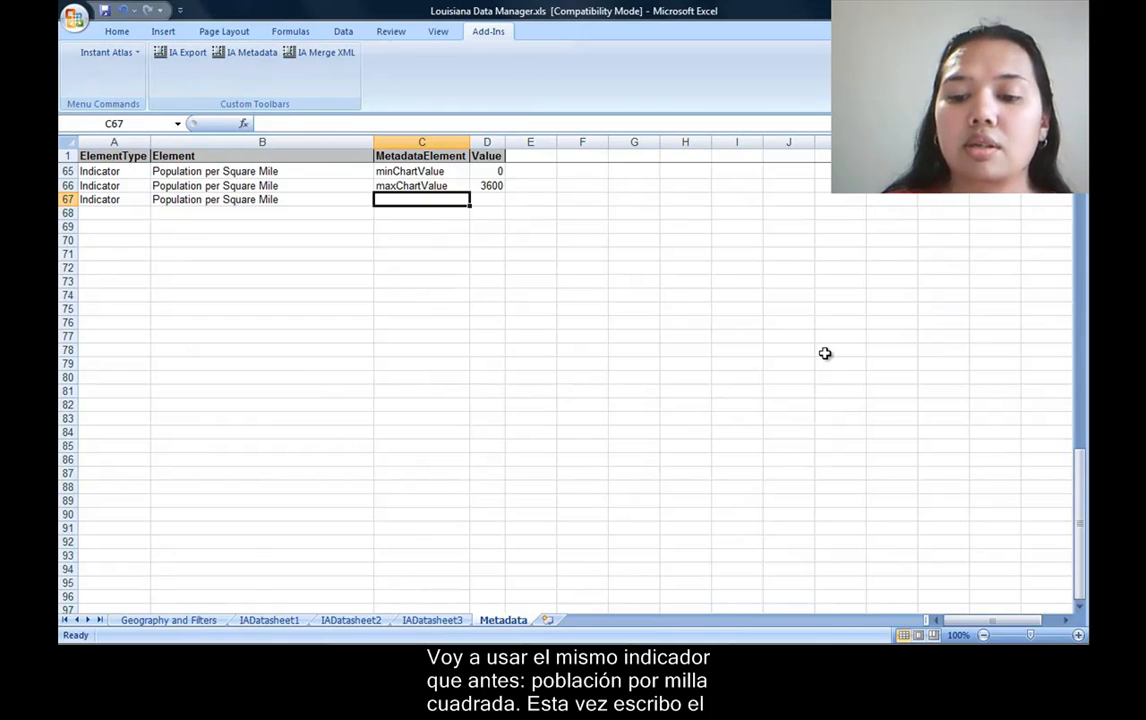
# Enter customBreaks as the MetadataElement in C67.
pyautogui.write('custom')
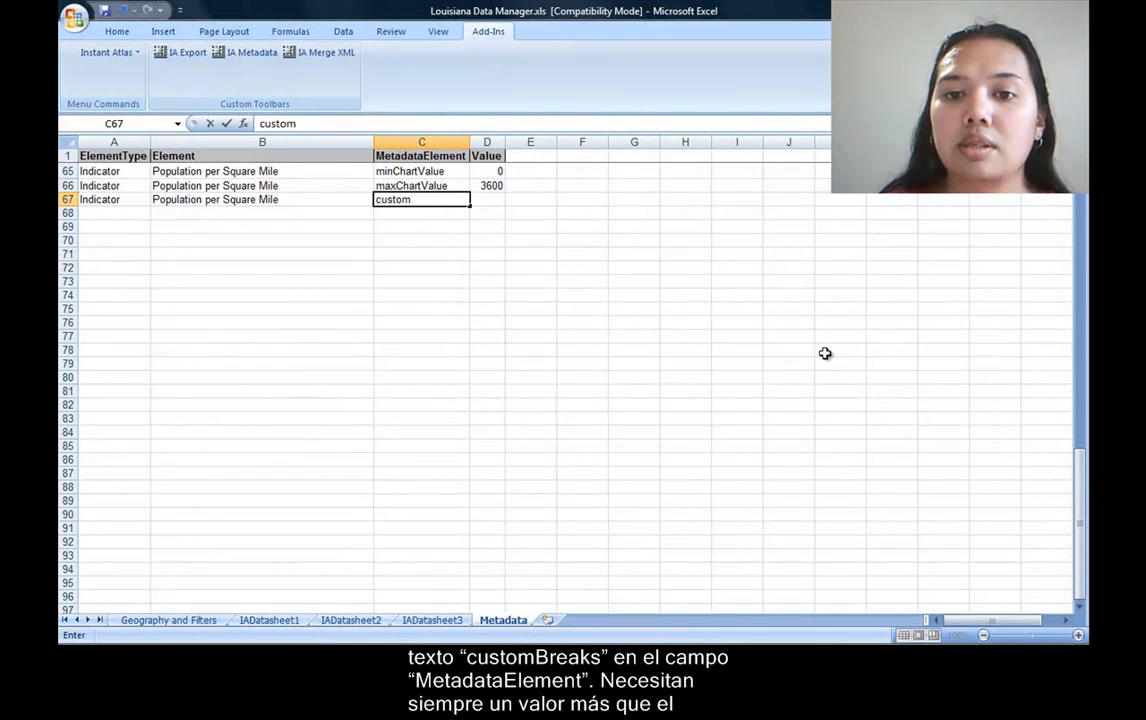
pyautogui.write('Breaks')
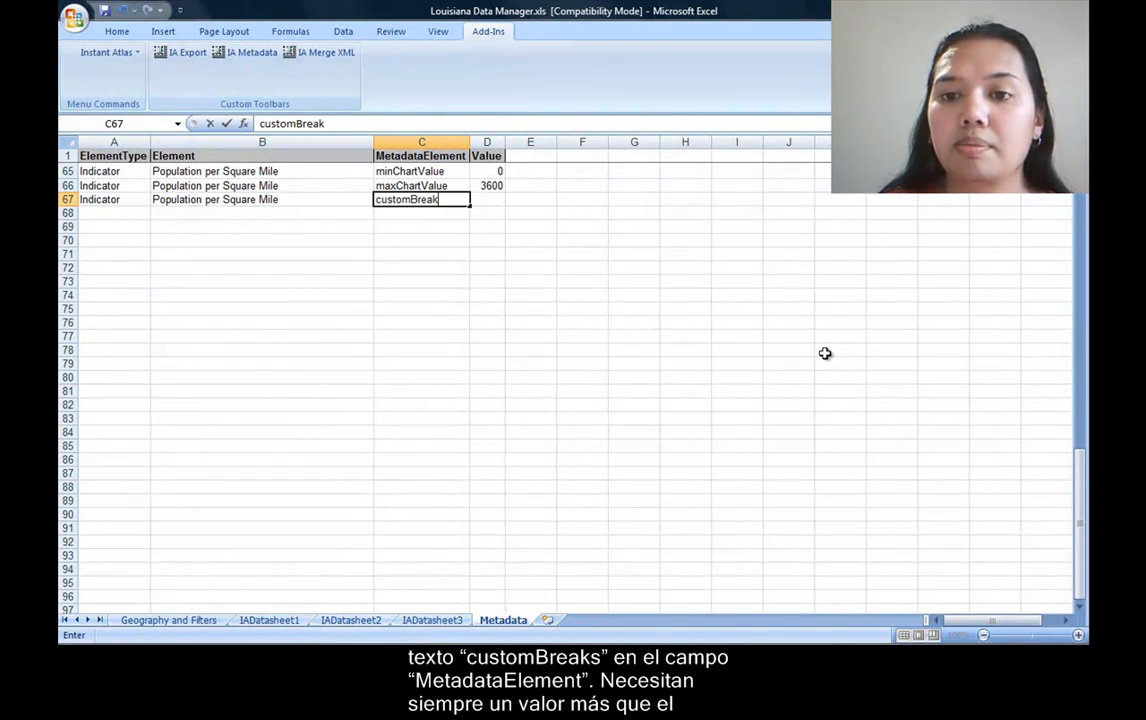
pyautogui.press('Tab')
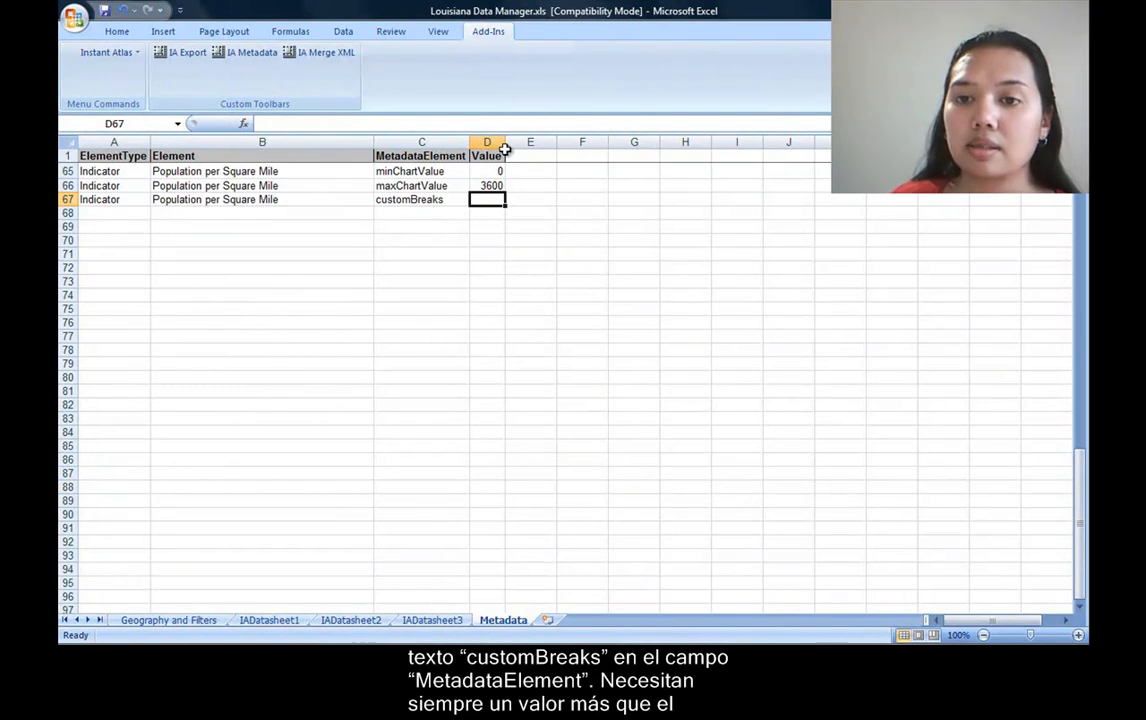
# Widen the Value column and enter the custom breaks 0;100;500;2000;3600;5000 in D67.
pyautogui.moveTo(505, 147); pyautogui.dragTo(678, 152)
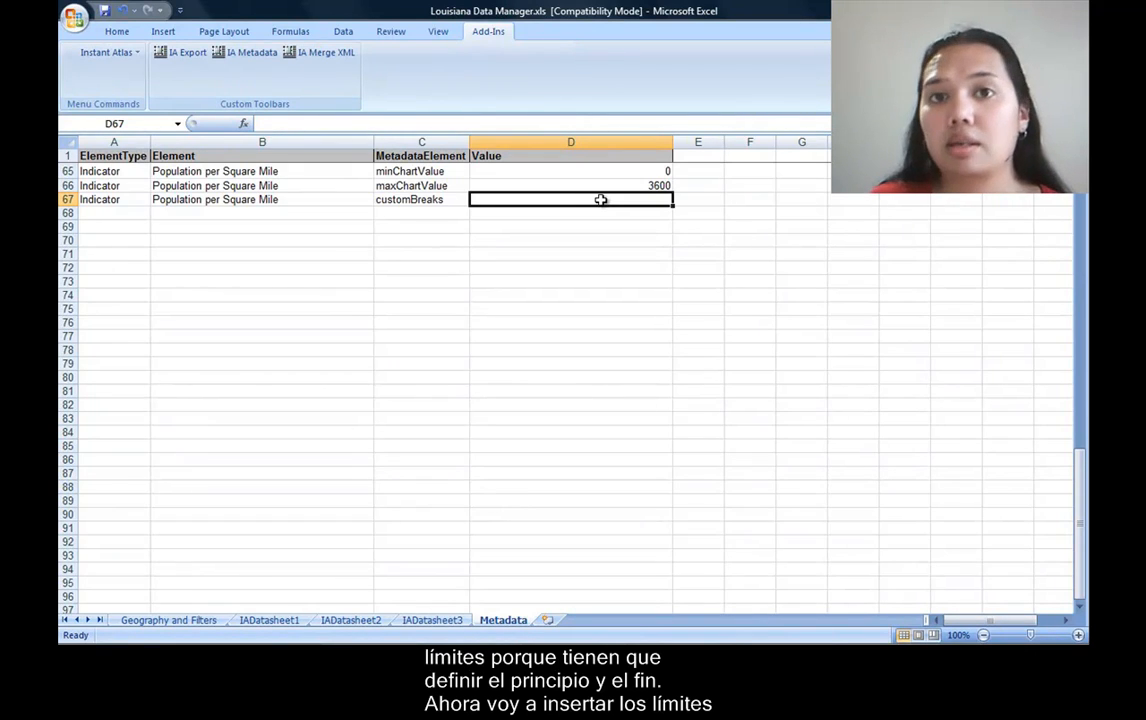
pyautogui.write('0;')
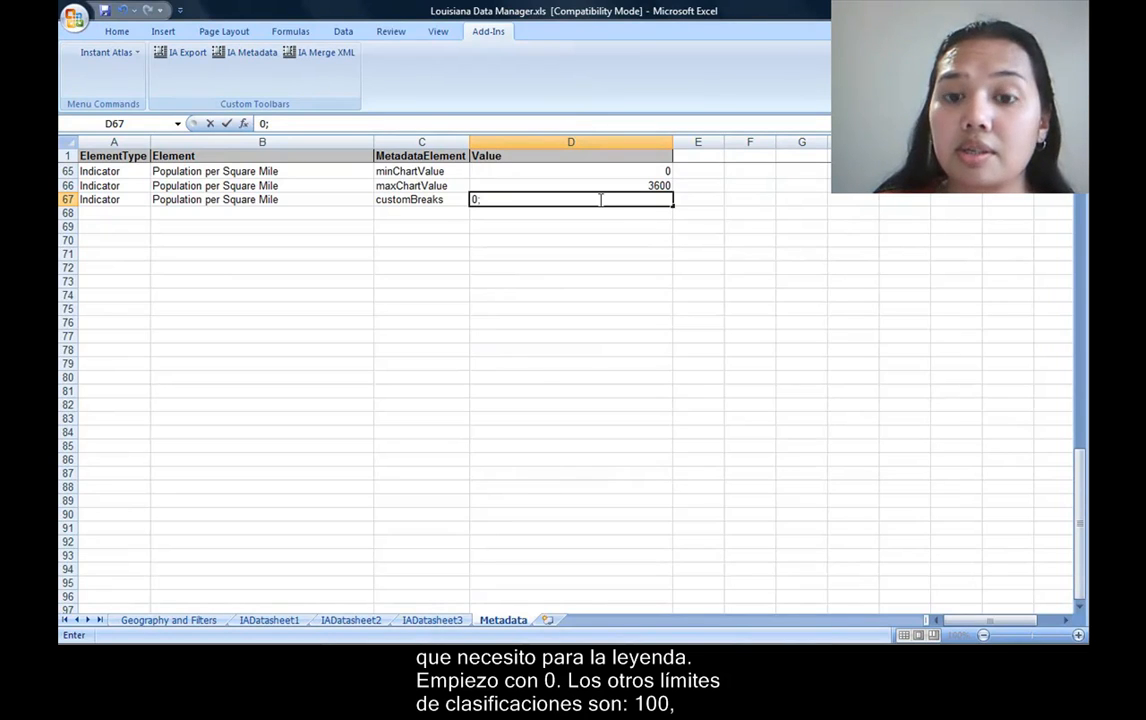
pyautogui.write('10')
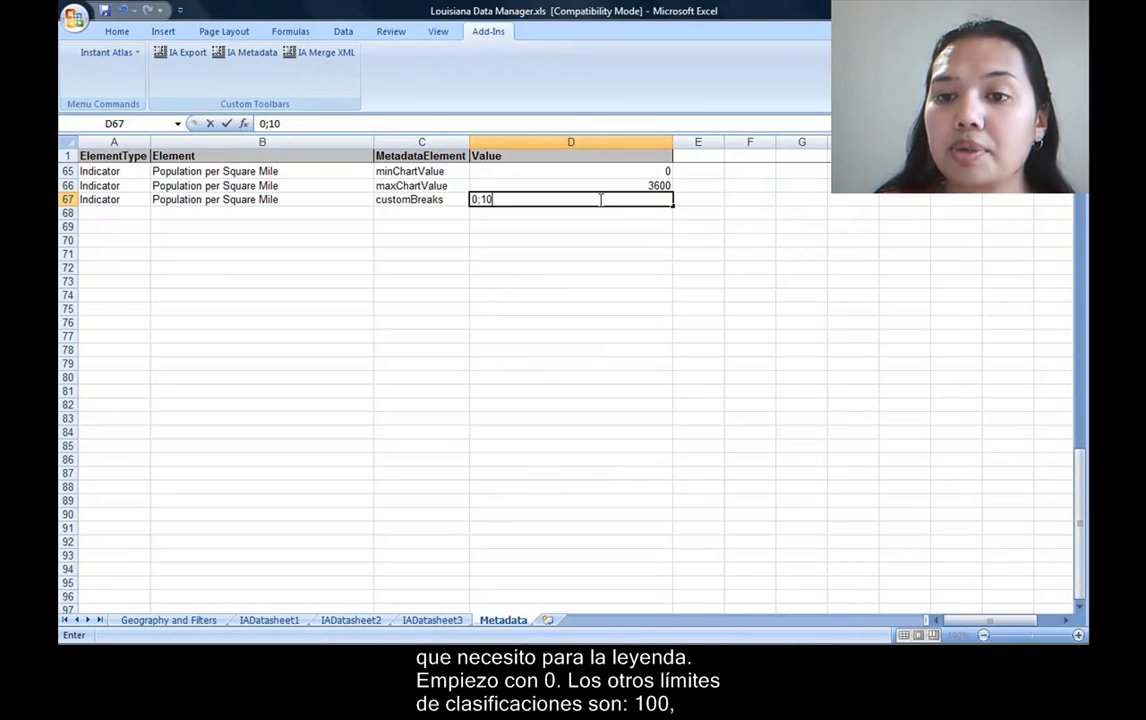
pyautogui.write('0')
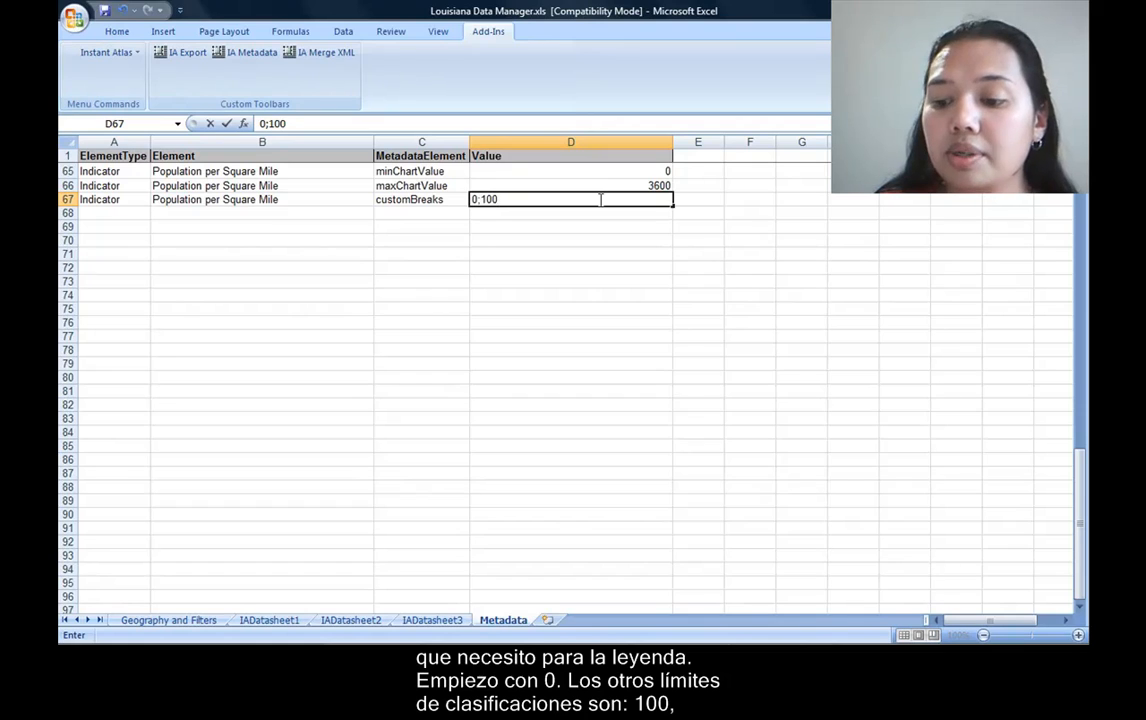
pyautogui.write(';')
pyautogui.write('5')
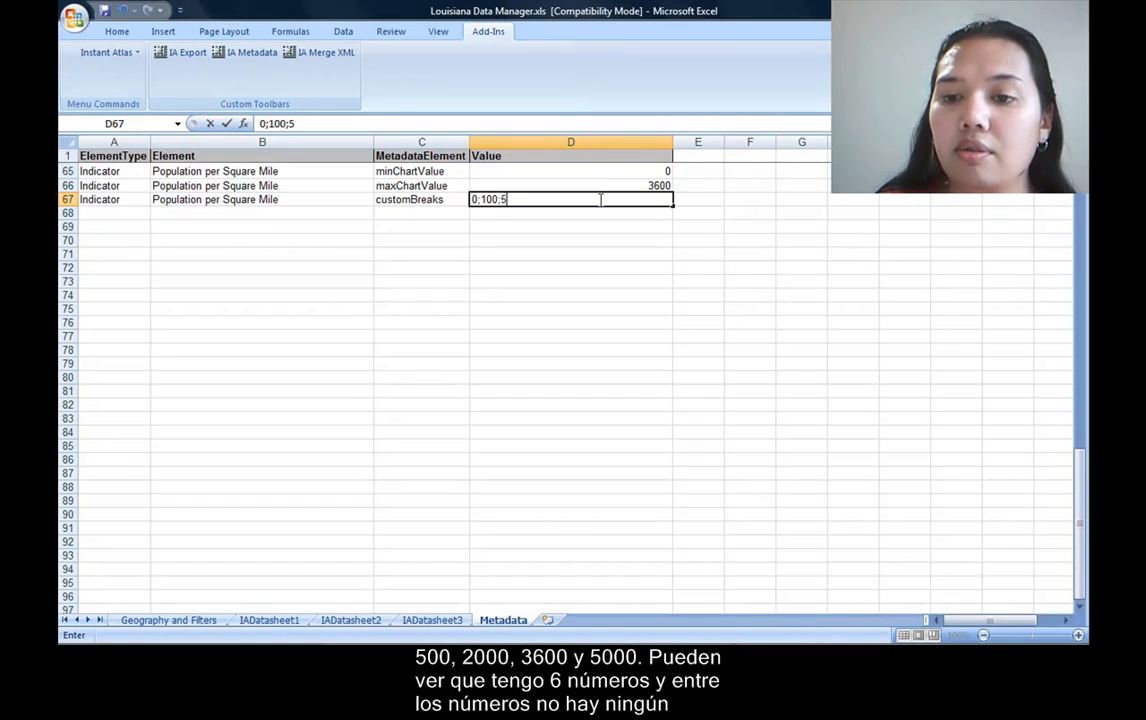
pyautogui.write('00;20000;')
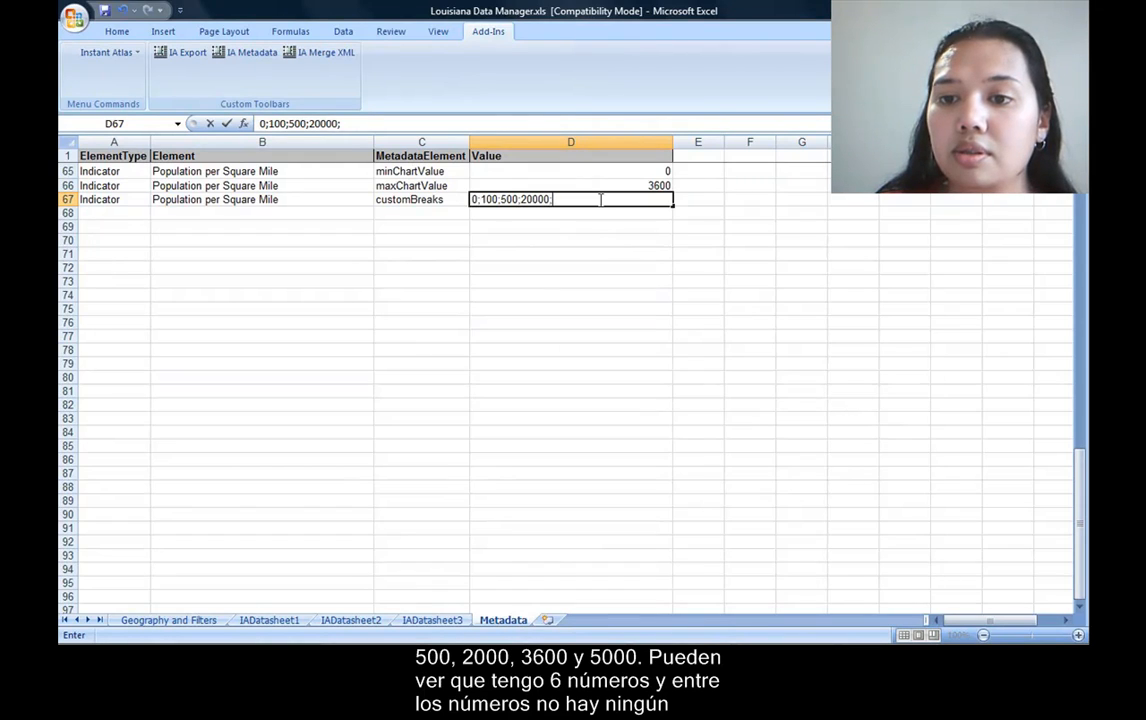
pyautogui.press('BackSpace')
pyautogui.write(';')
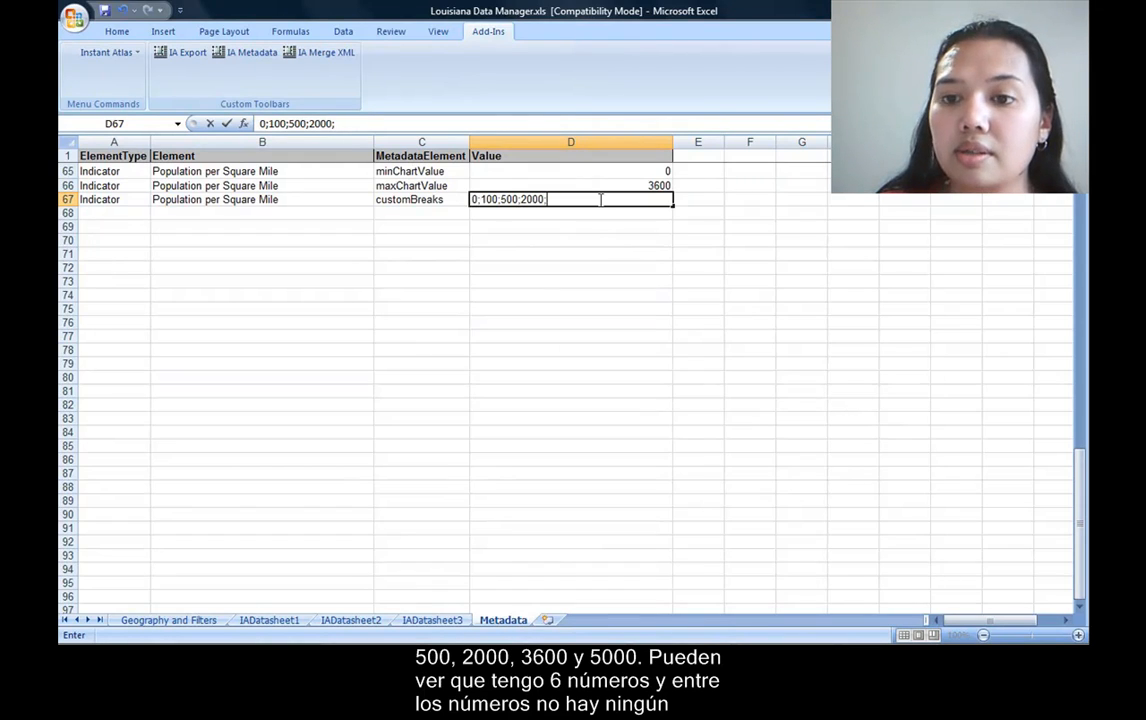
pyautogui.write('3600')
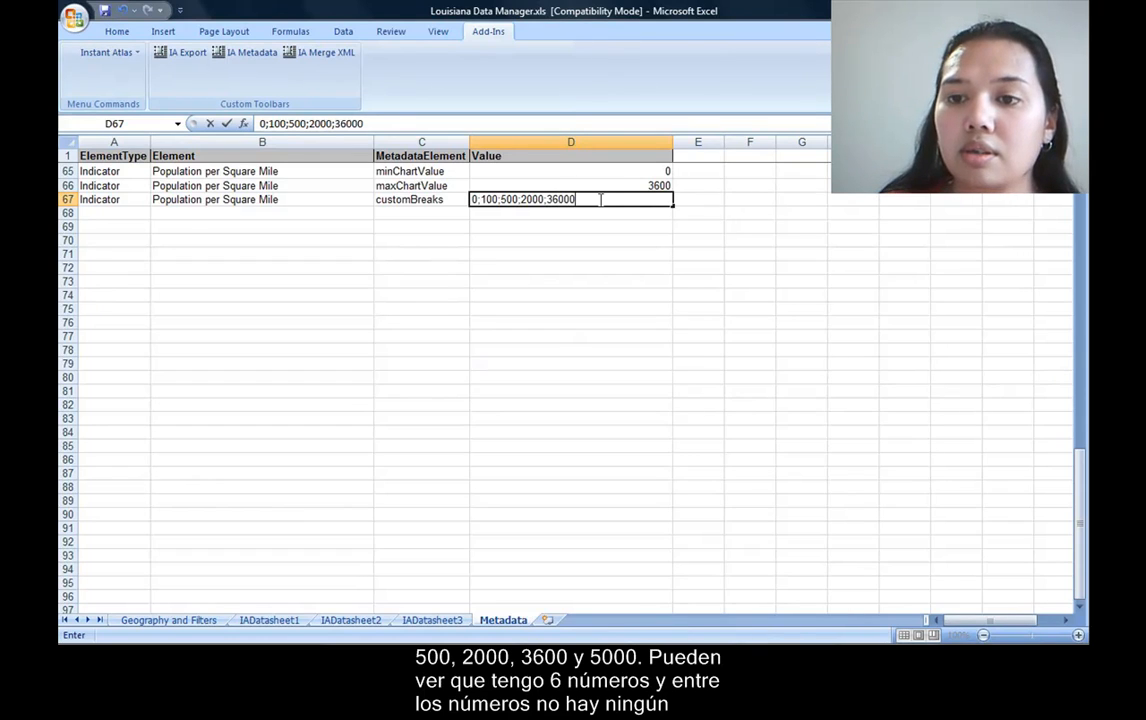
pyautogui.write(';')
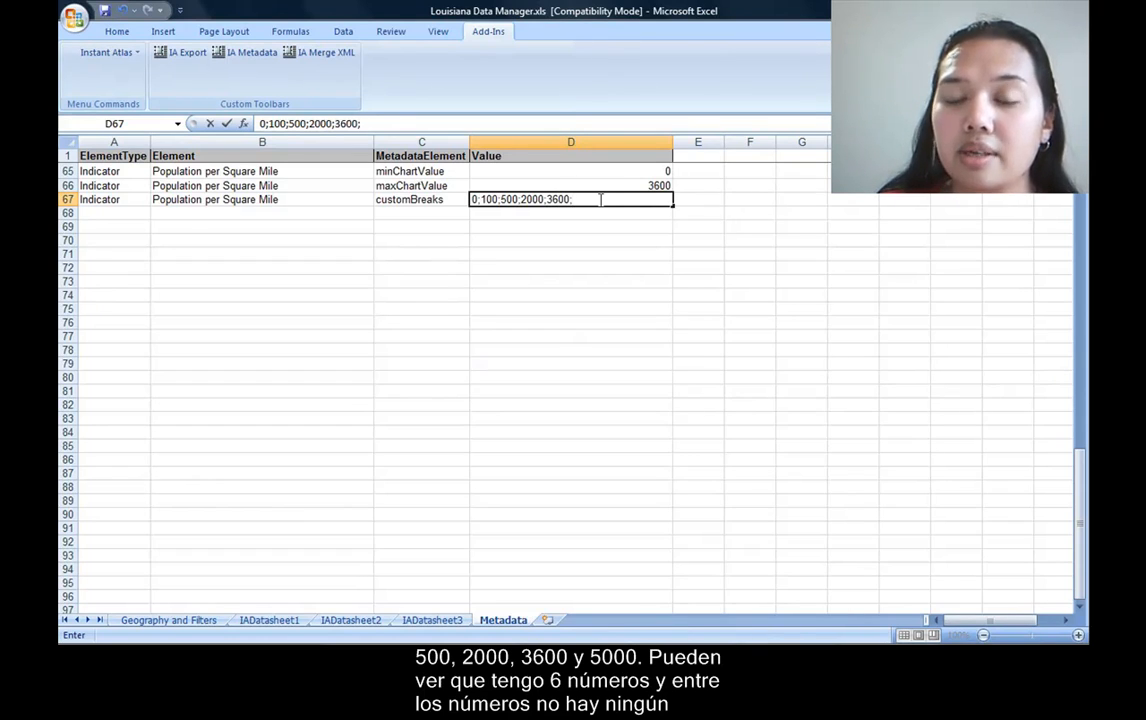
pyautogui.write('5000')
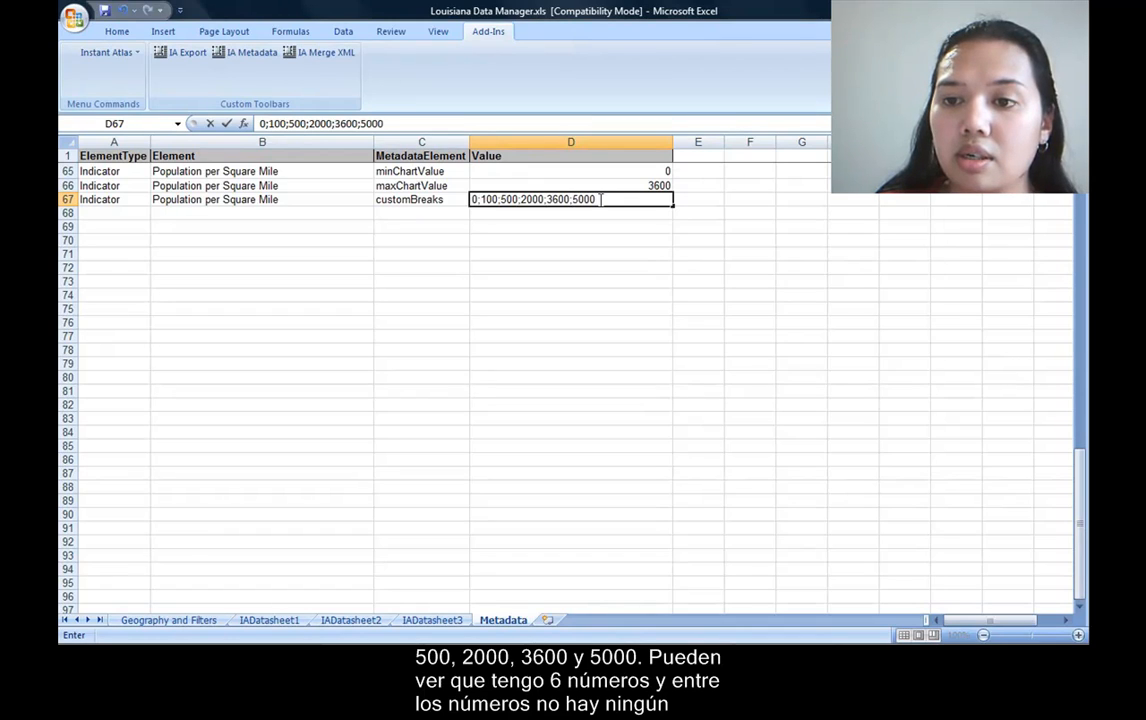
pyautogui.press('Return')
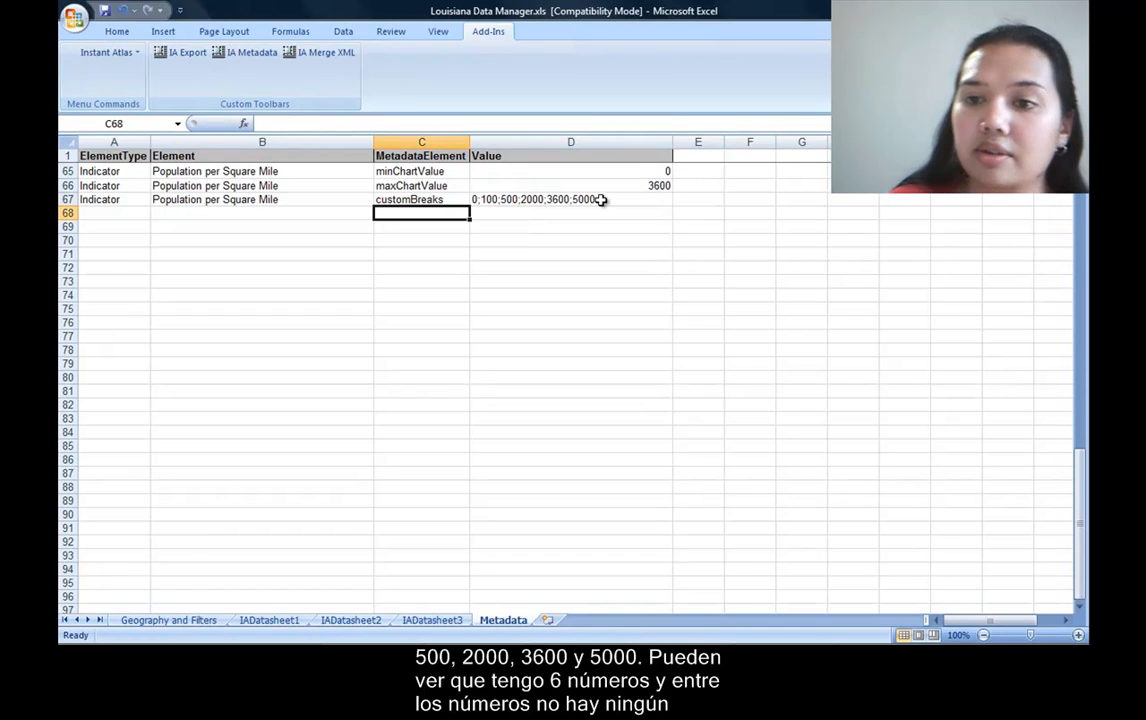
pyautogui.press('Up')
pyautogui.click(601, 199)
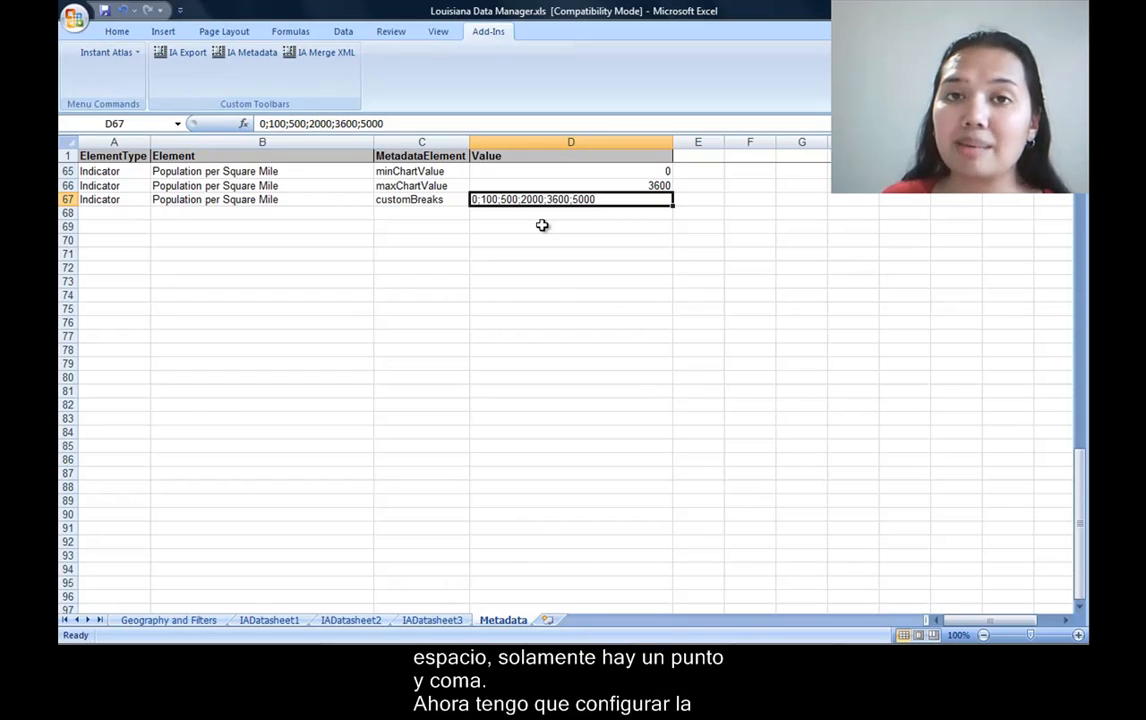
# Enter Indicator as the ElementType in A68 and copy "Population per Square Mile" from B67 into B68.
pyautogui.click(123, 212)
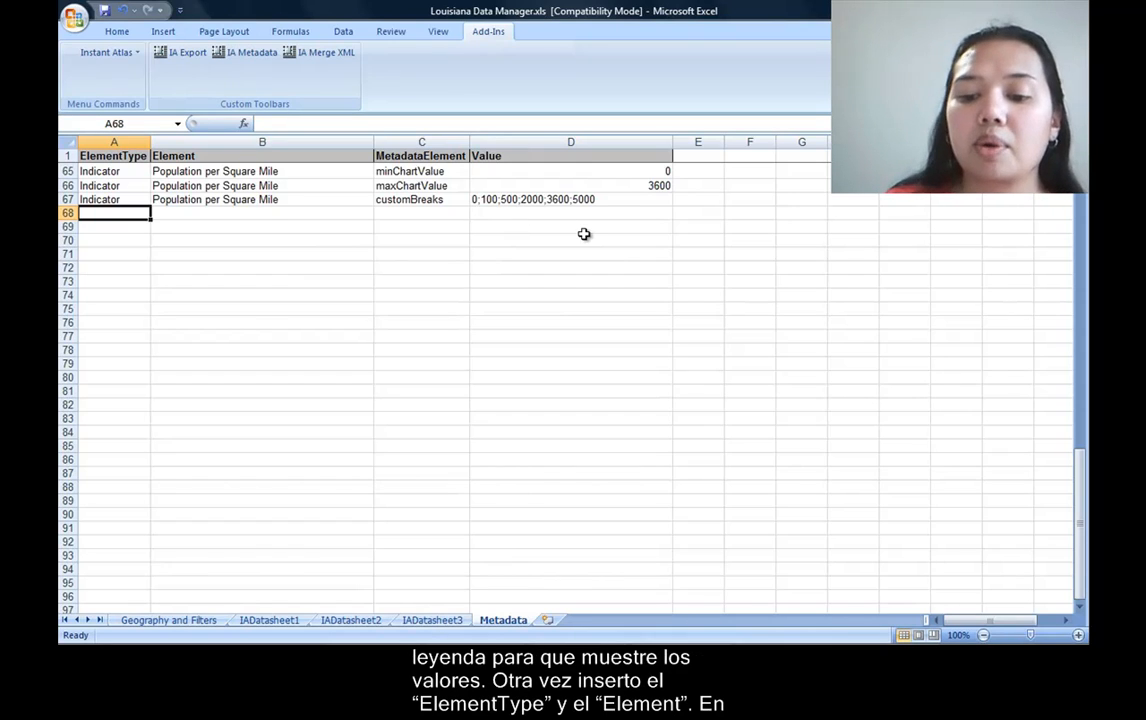
pyautogui.write('Indicator')
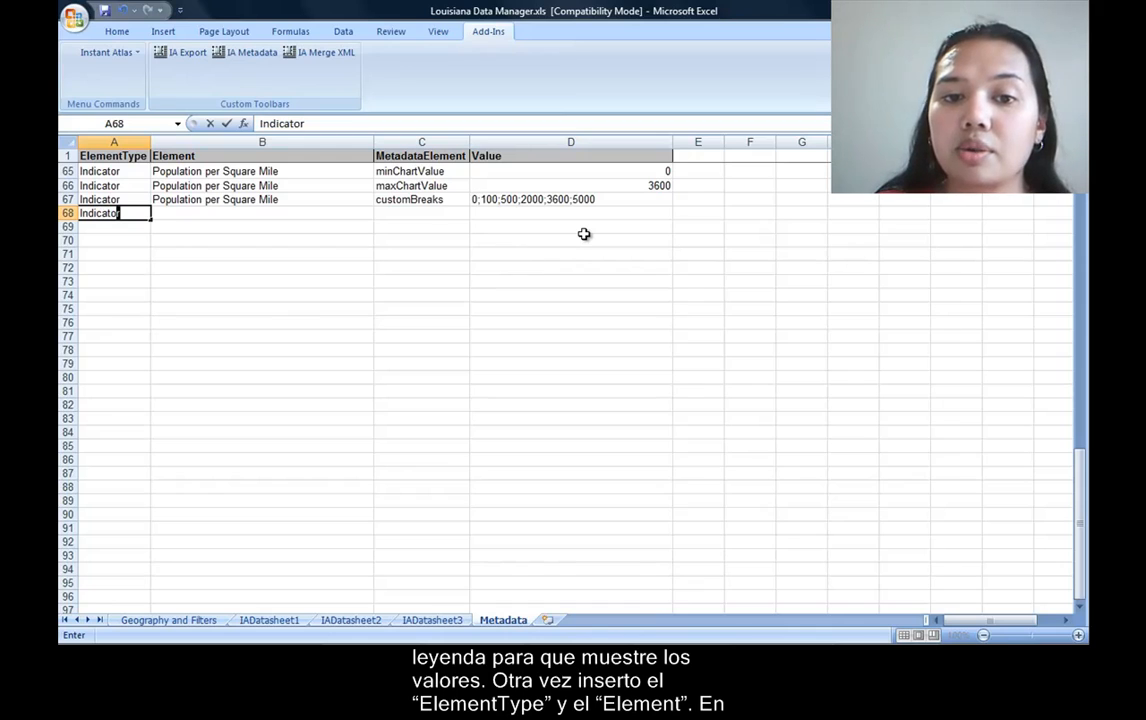
pyautogui.press('Tab')
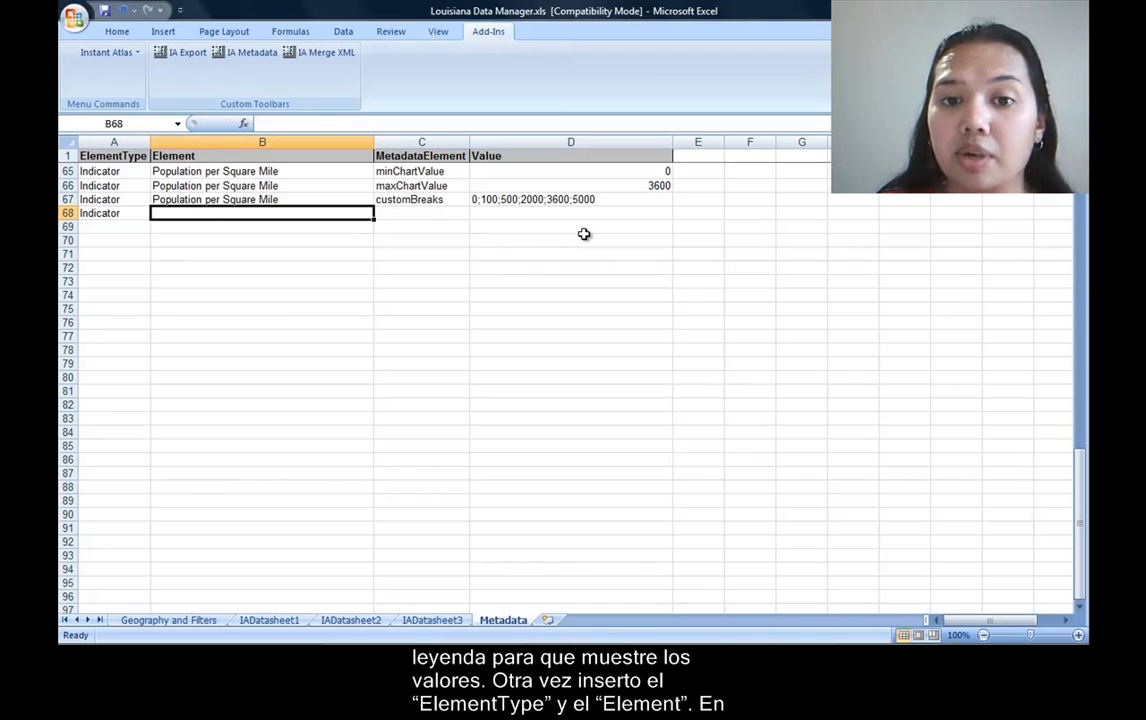
pyautogui.click(325, 199)
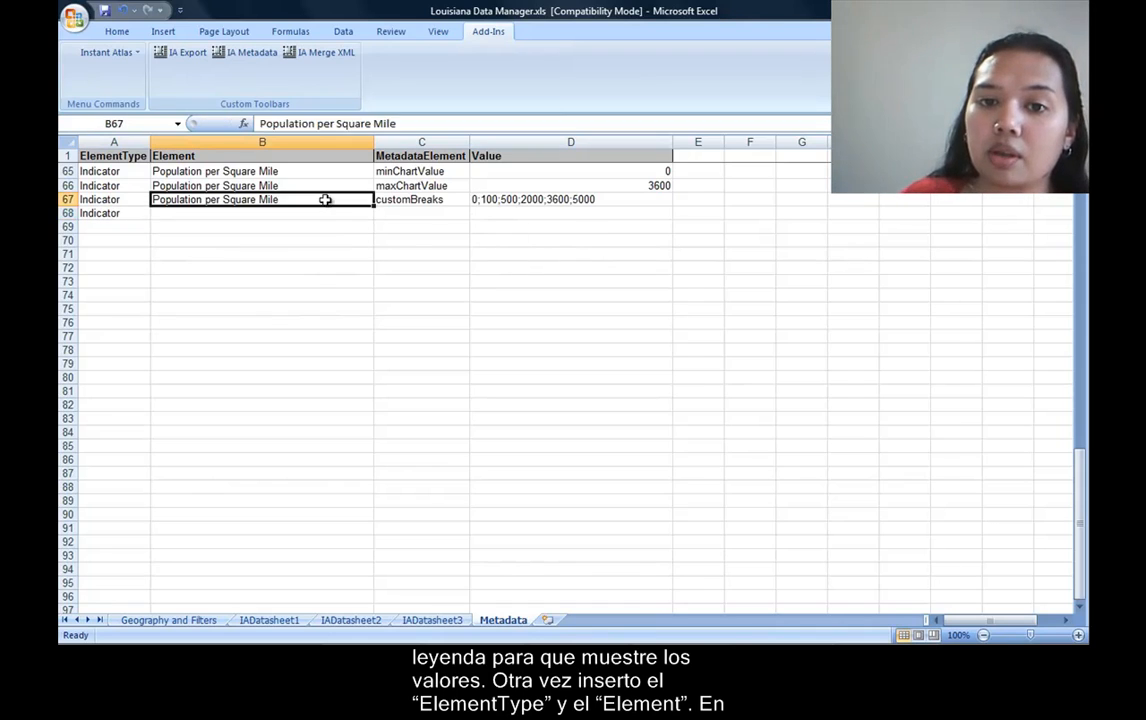
pyautogui.rightClick(327, 201)
pyautogui.click(362, 228)
pyautogui.rightClick(213, 216)
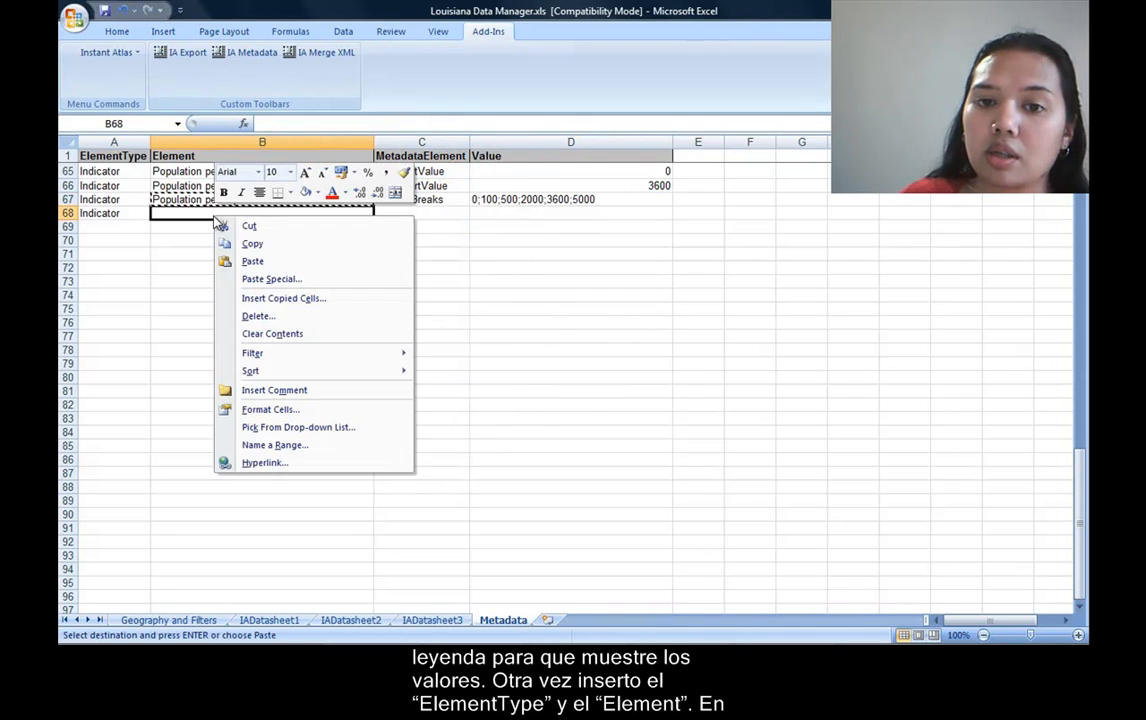
pyautogui.click(255, 261)
# Enter customLabel as the MetadataElement in C68.
pyautogui.click(423, 212)
pyautogui.write('customLabel')
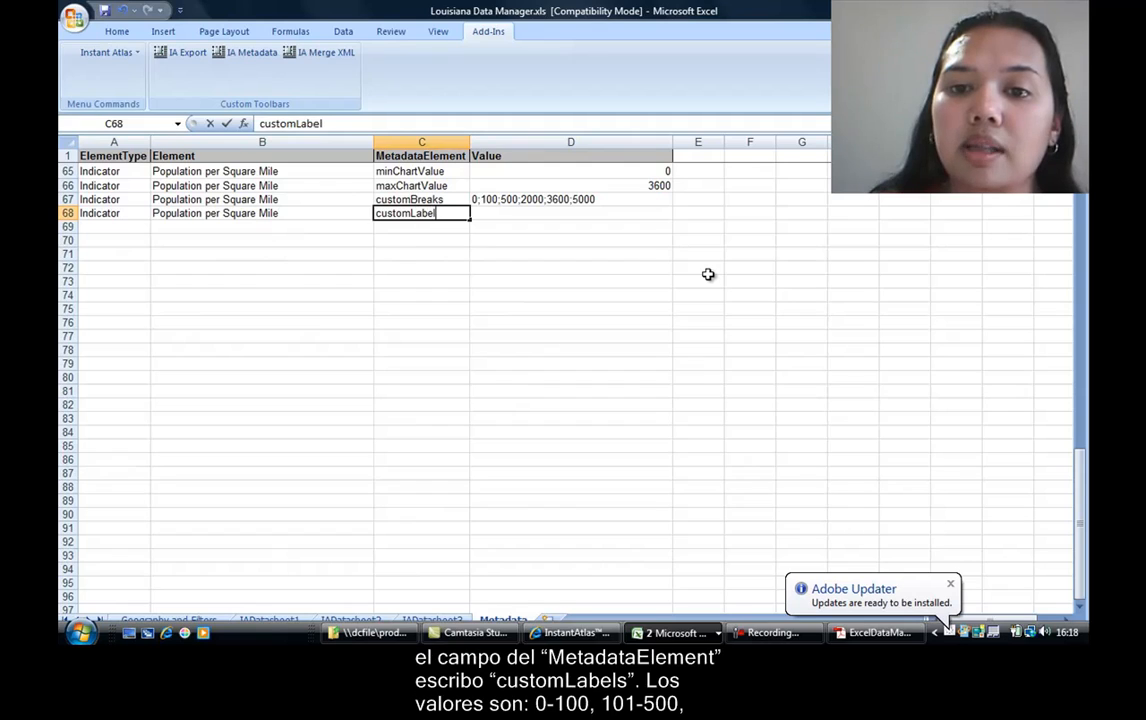
pyautogui.press('Tab')
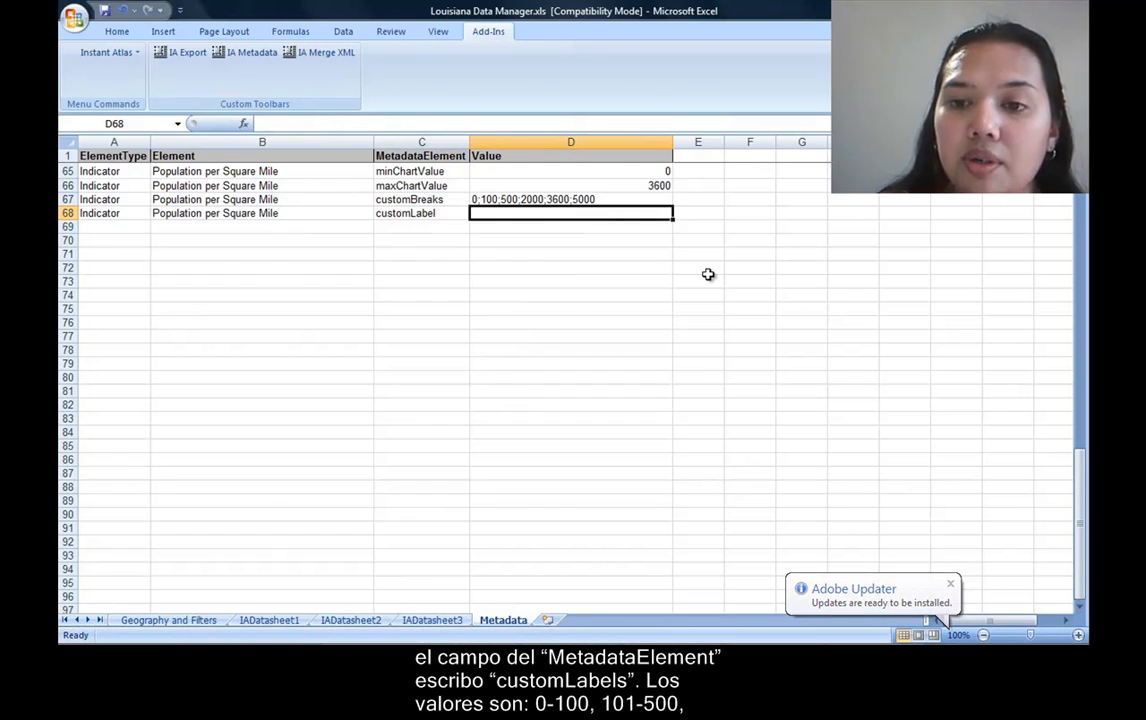
# Enter the legend class labels 0-100;101-500;501-2000;2001-3600 as the value in D68.
pyautogui.write('0-100')
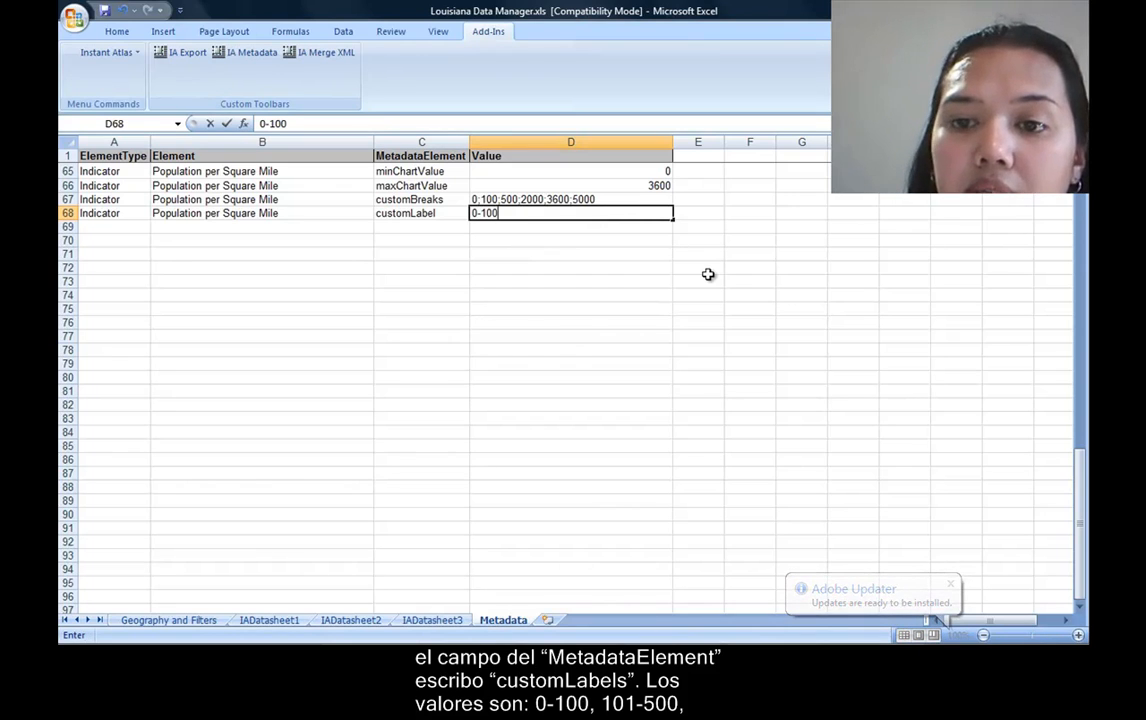
pyautogui.write(';101-')
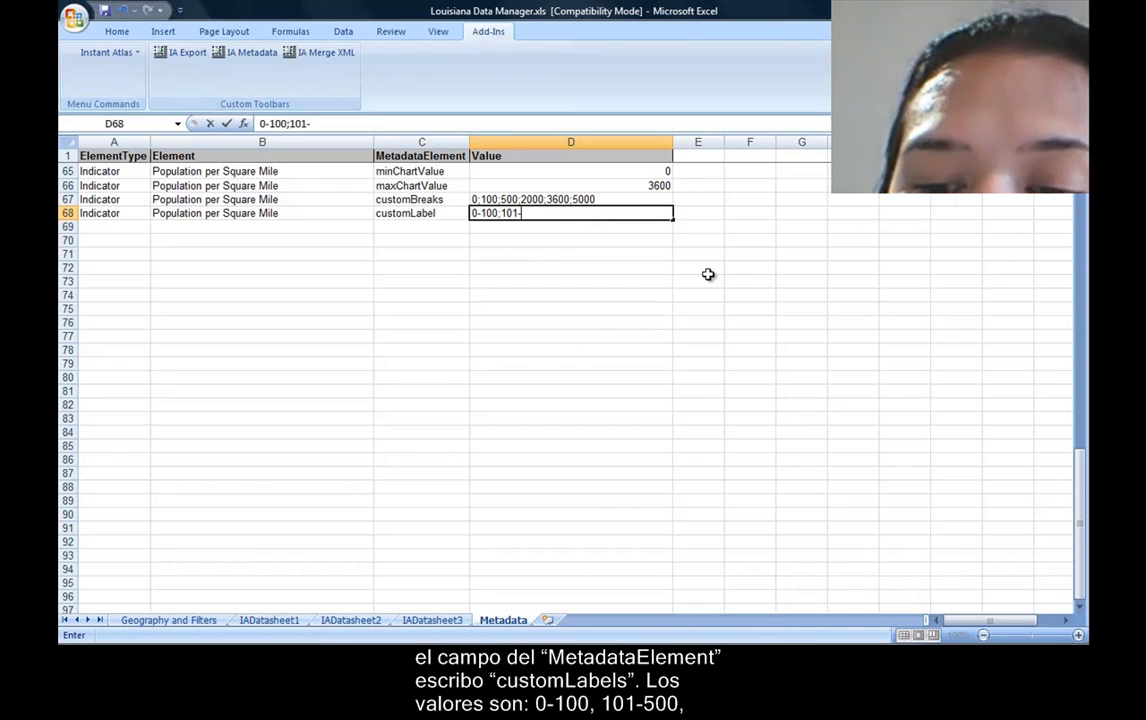
pyautogui.write('500;501-2')
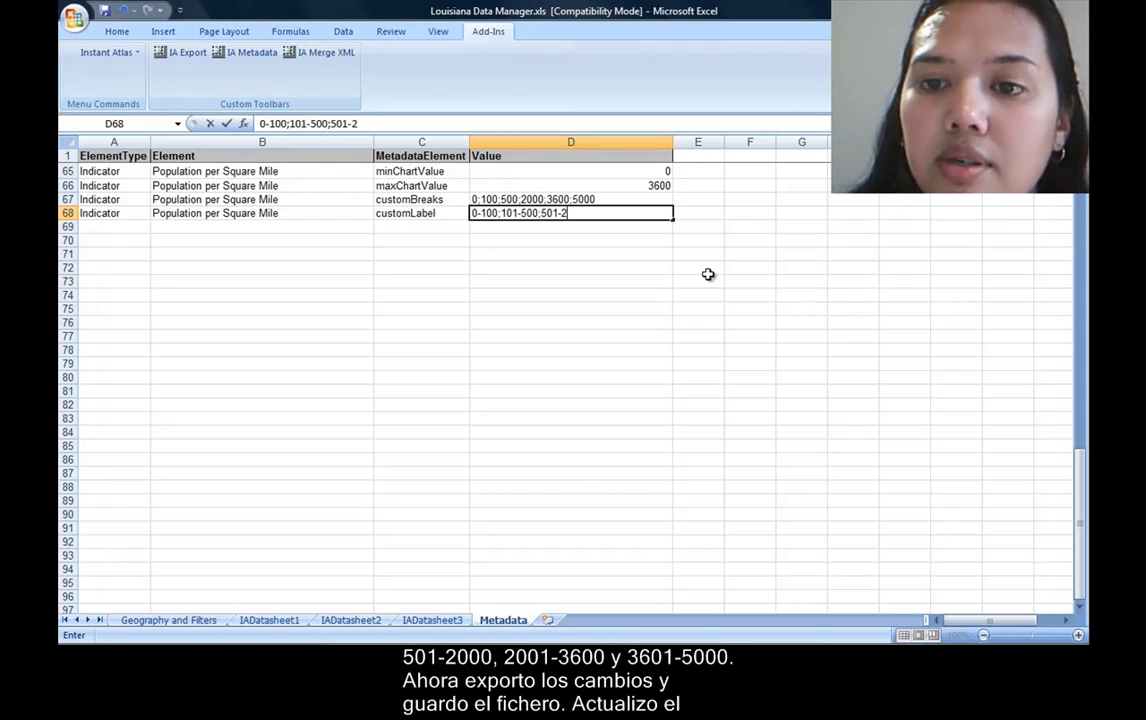
pyautogui.write('000;')
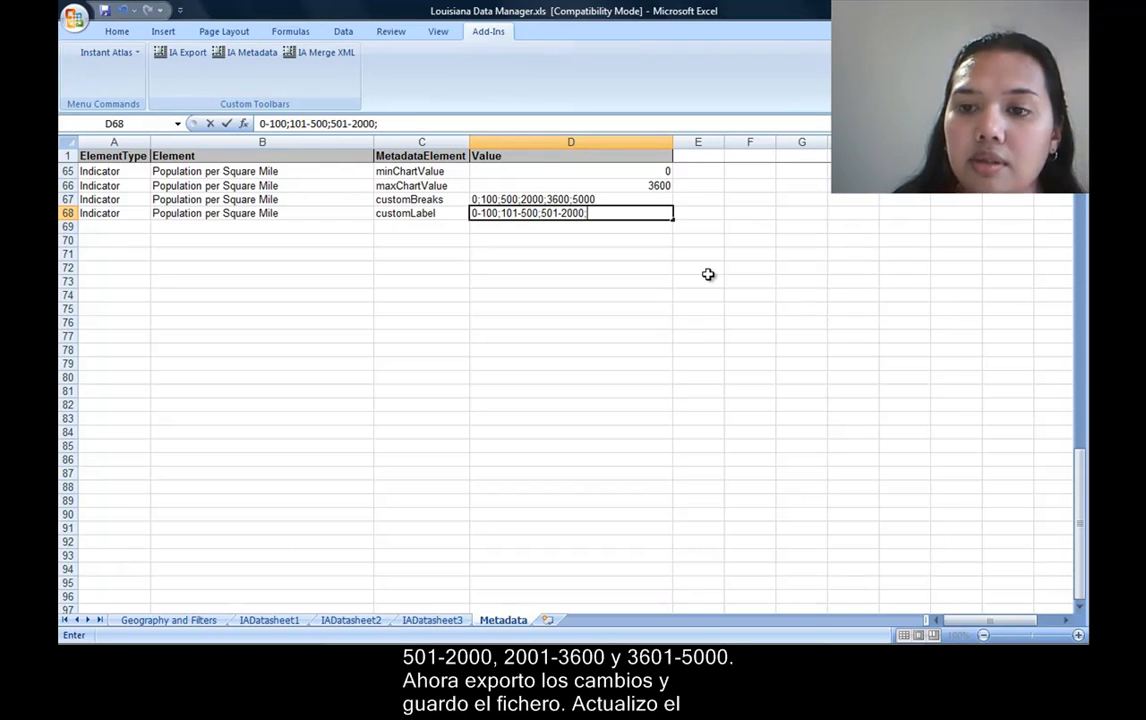
pyautogui.write('2001')
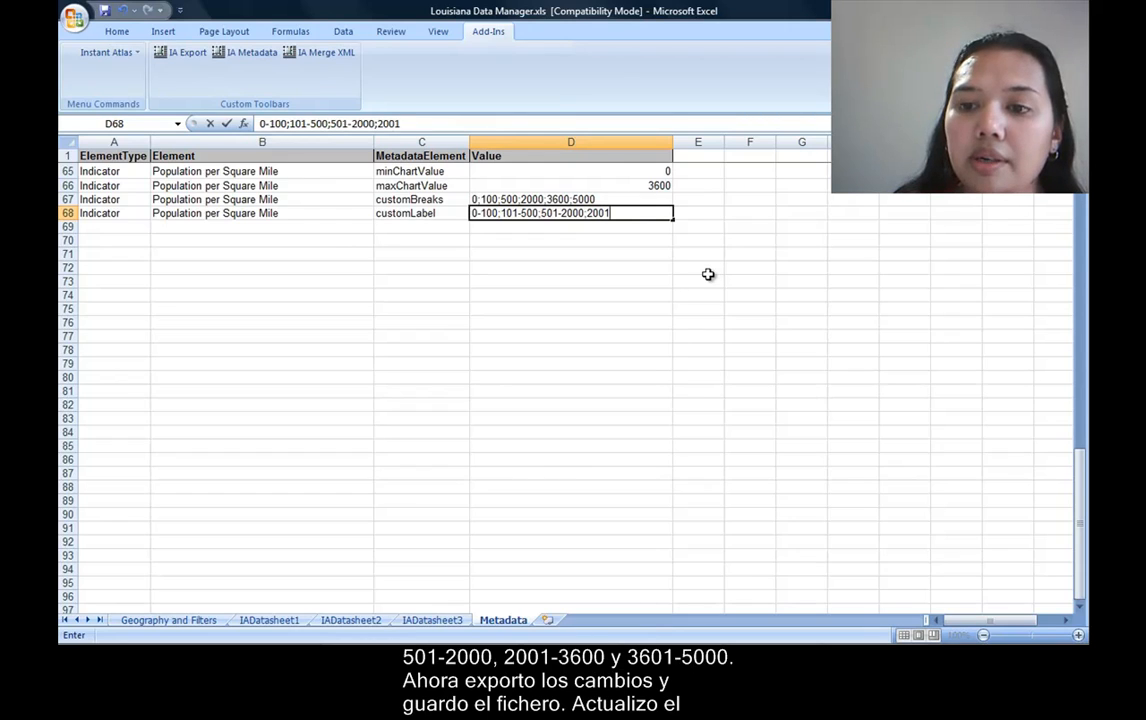
pyautogui.write('-3600;')
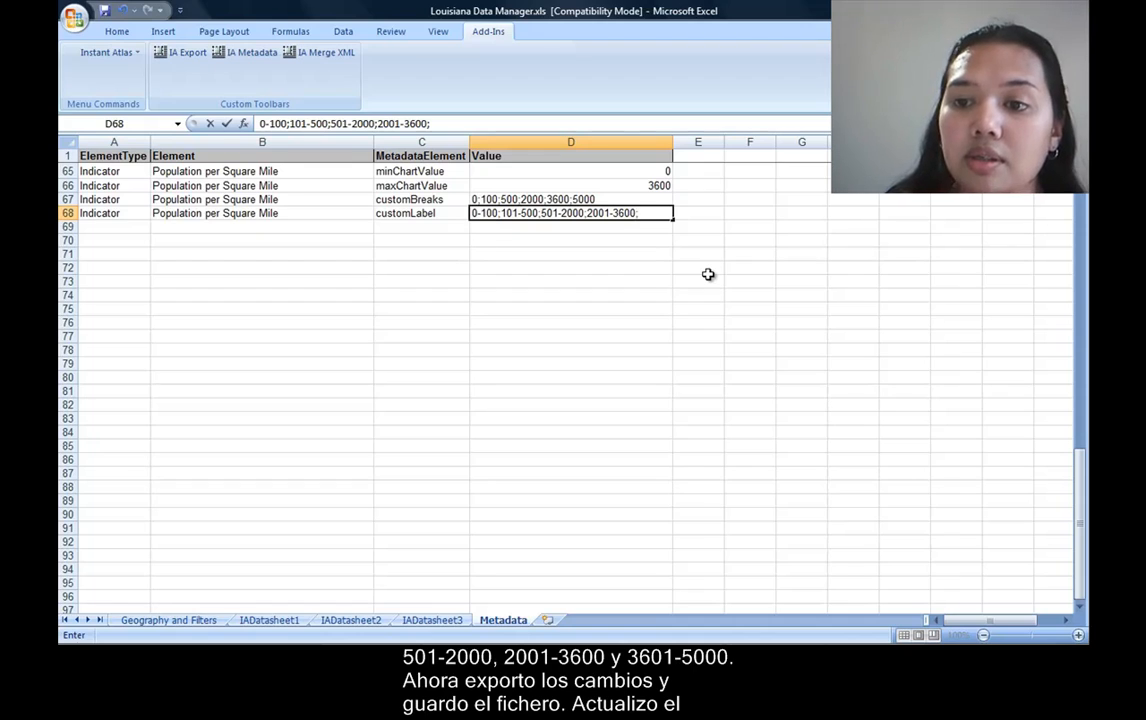
pyautogui.press('BackSpace')
pyautogui.press('Return')
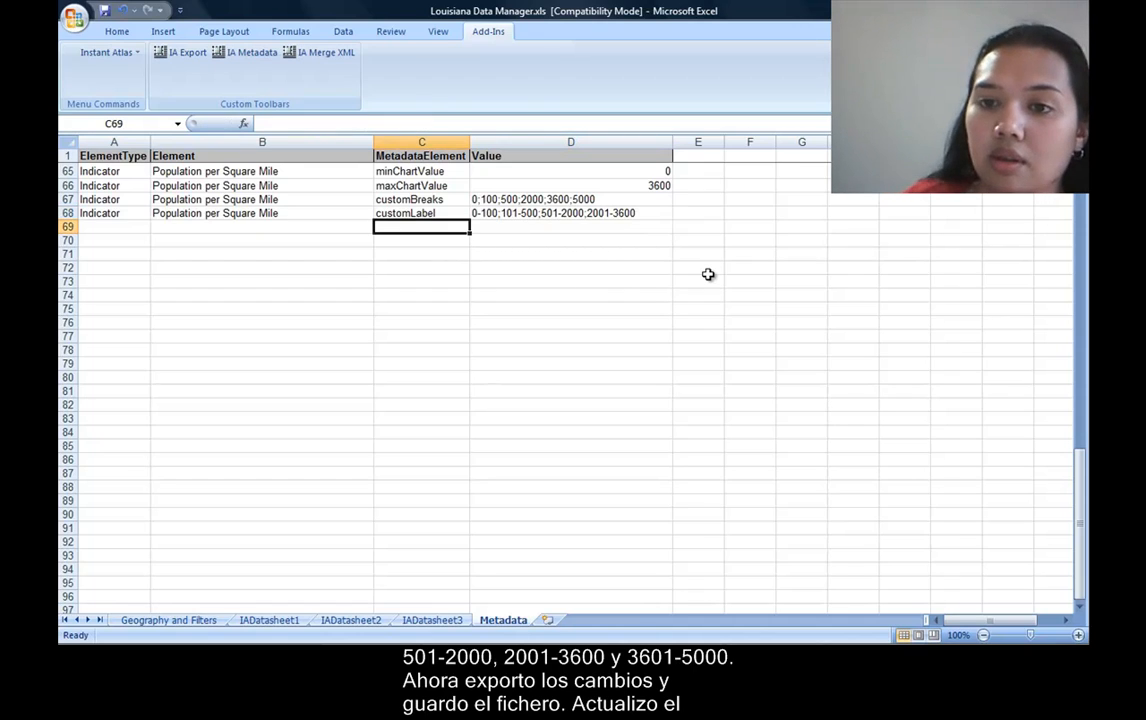
# Append ;3601-5000 to the label list in D68 and fit the Value column's width to its contents.
pyautogui.doubleClick(637, 213)
pyautogui.write(';')
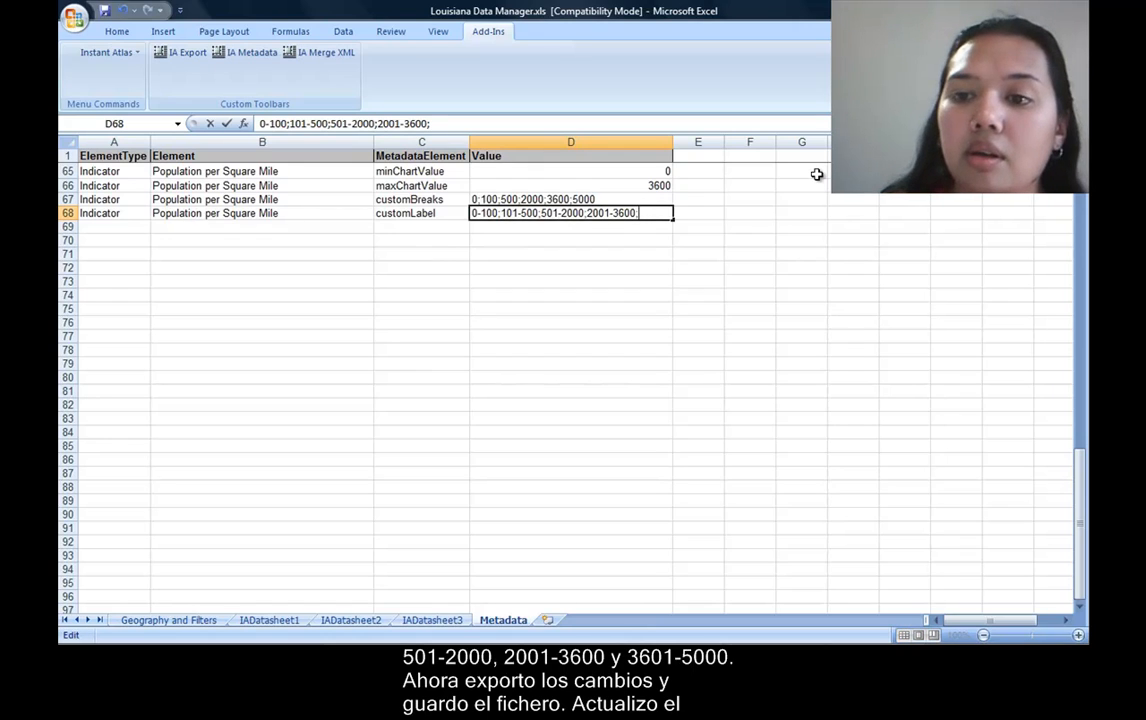
pyautogui.write('3601')
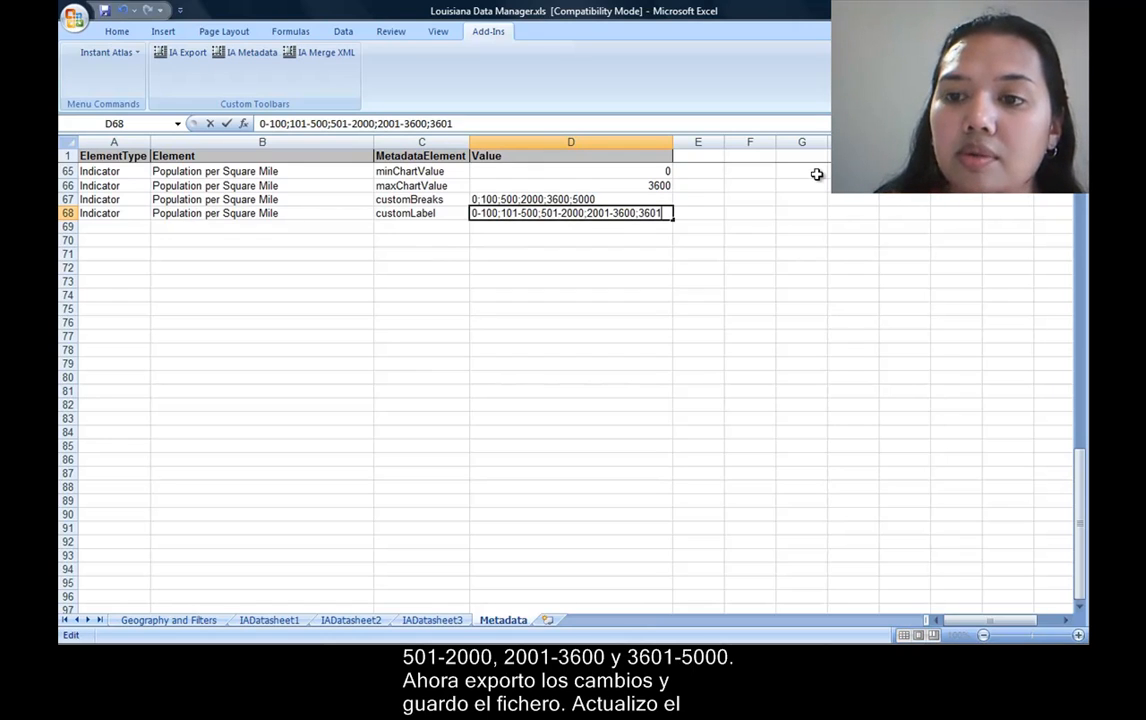
pyautogui.write('-5000')
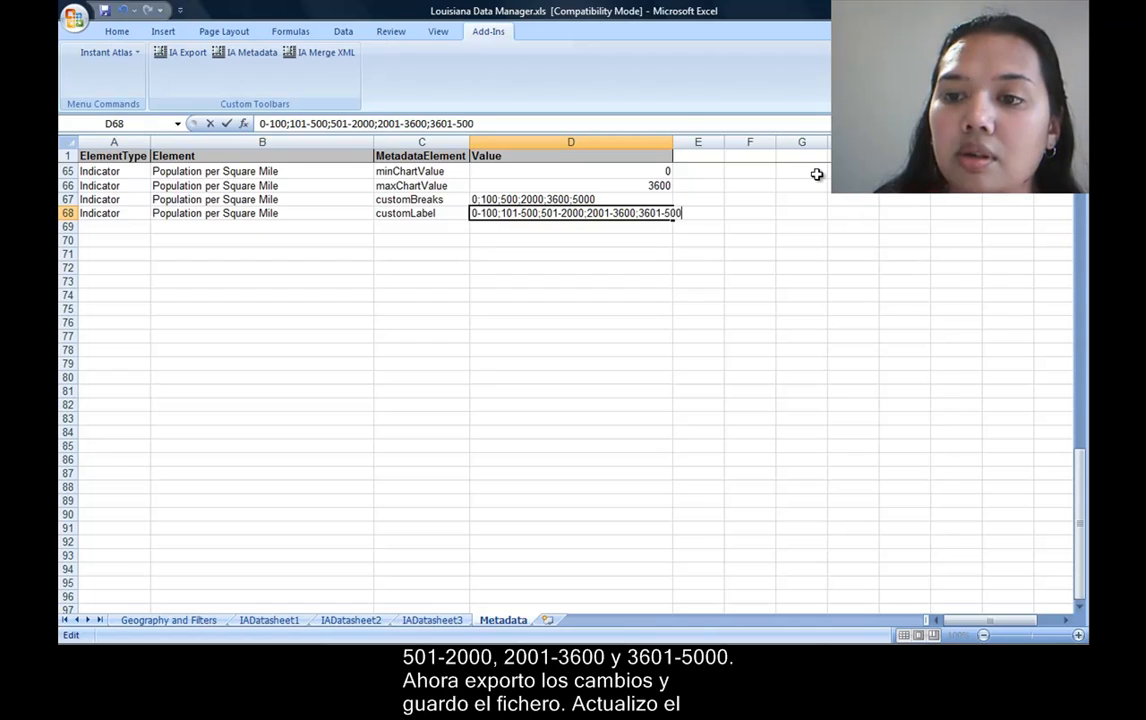
pyautogui.press('Return')
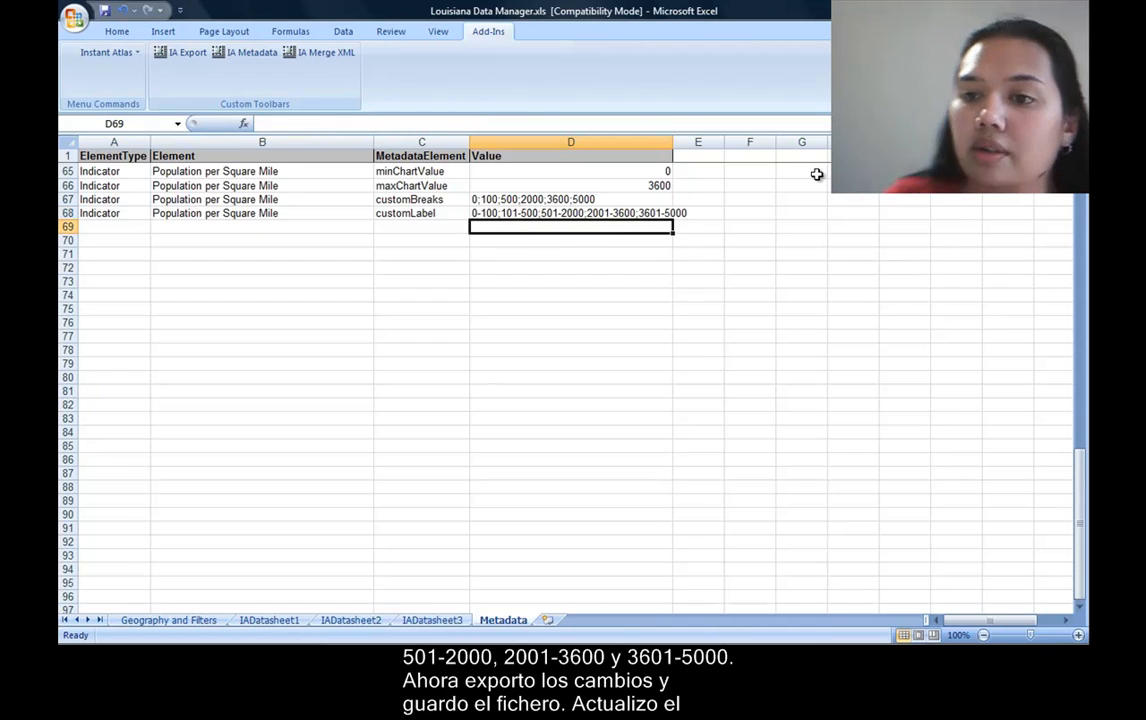
pyautogui.doubleClick(673, 142)
# Export the InstantAtlas data from the workbook, saving it over data.xml in the sm report folder.
pyautogui.click(626, 215)
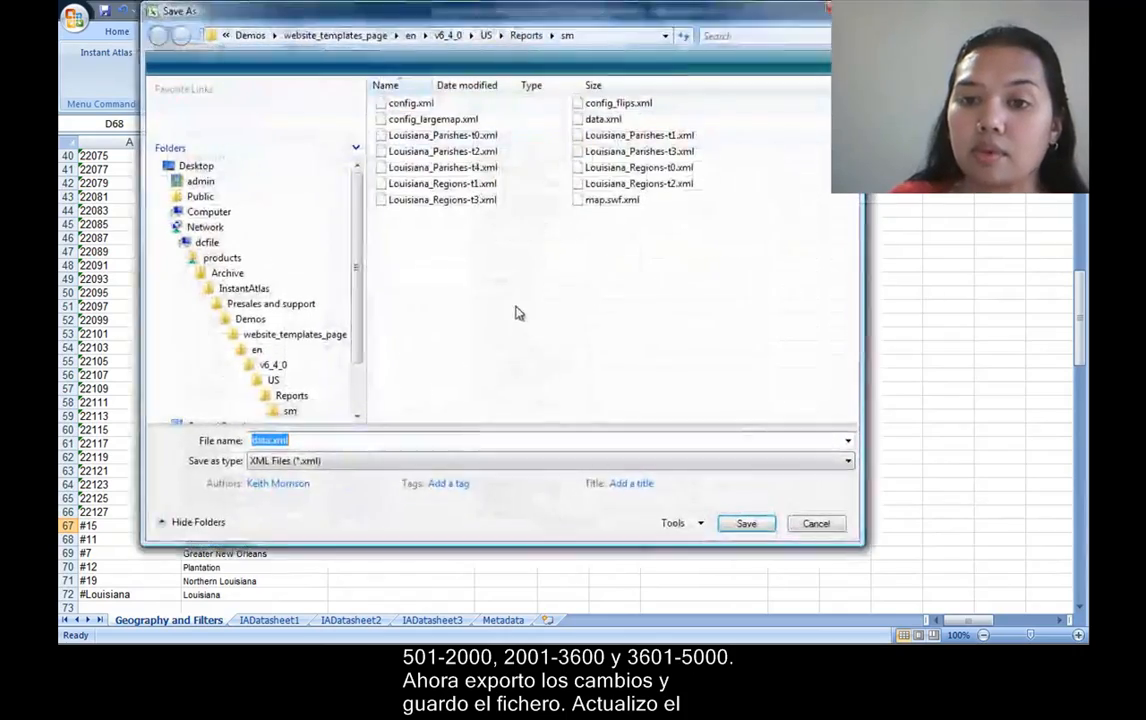
pyautogui.click(741, 528)
pyautogui.click(577, 389)
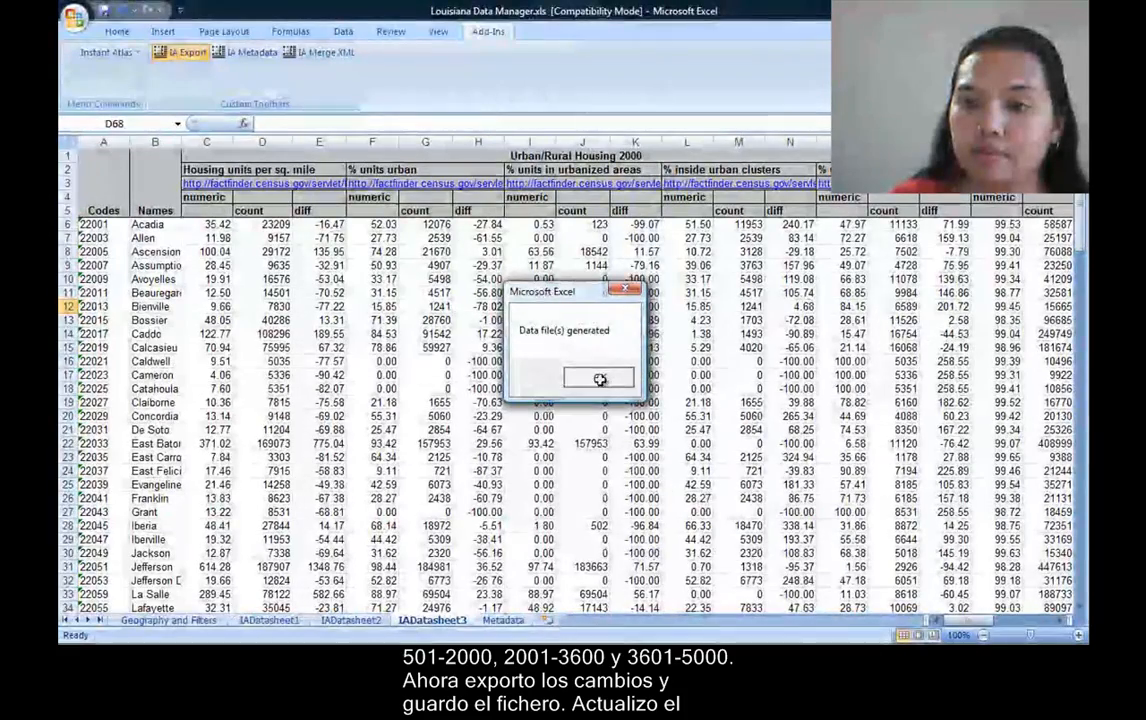
pyautogui.click(595, 378)
# Switch to the InstantAtlas report in Internet Explorer, reload it and play the time animation to check the custom legend.
pyautogui.click(572, 638)
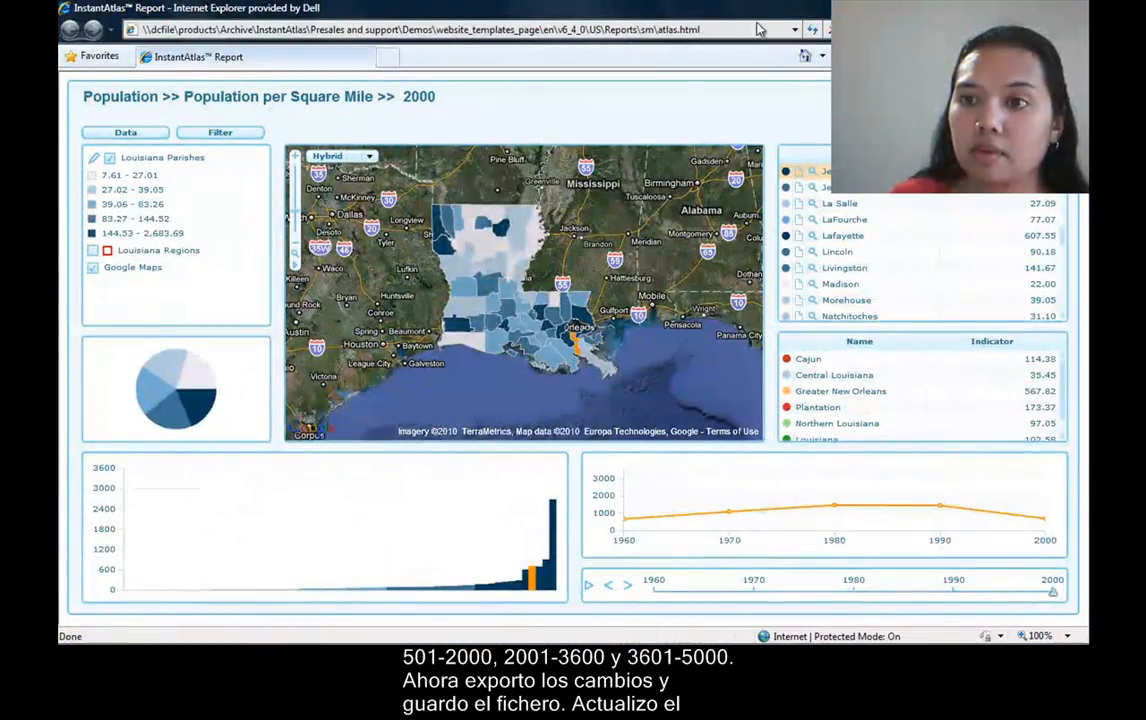
pyautogui.click(812, 31)
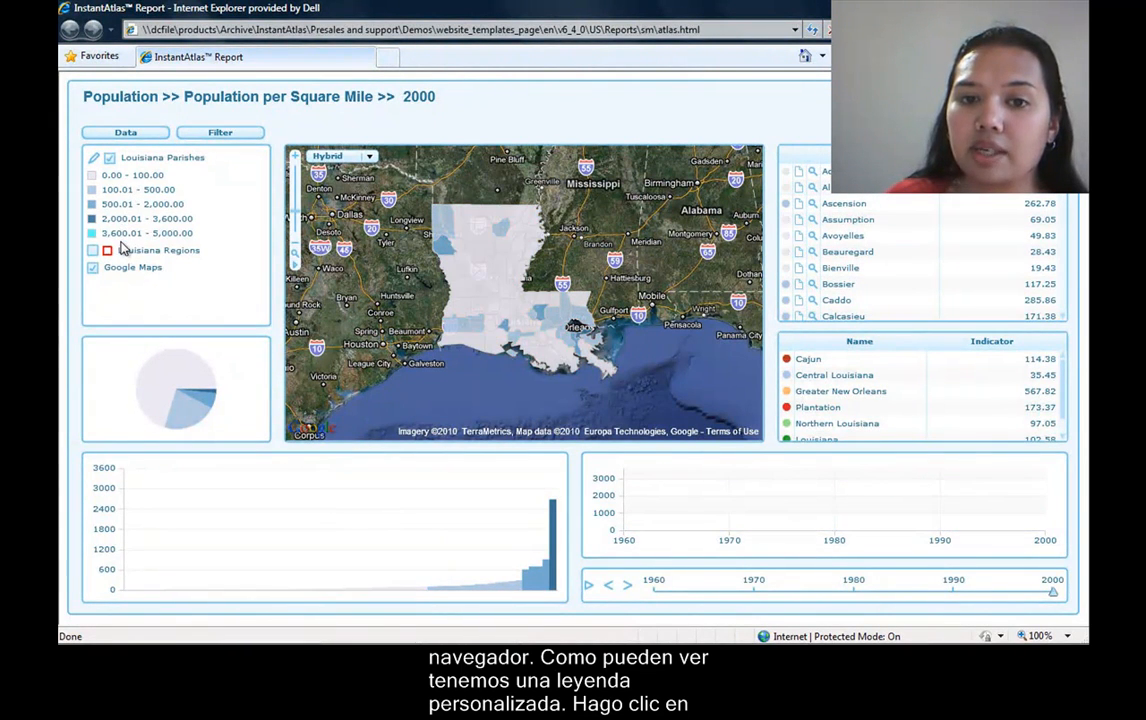
pyautogui.click(590, 586)
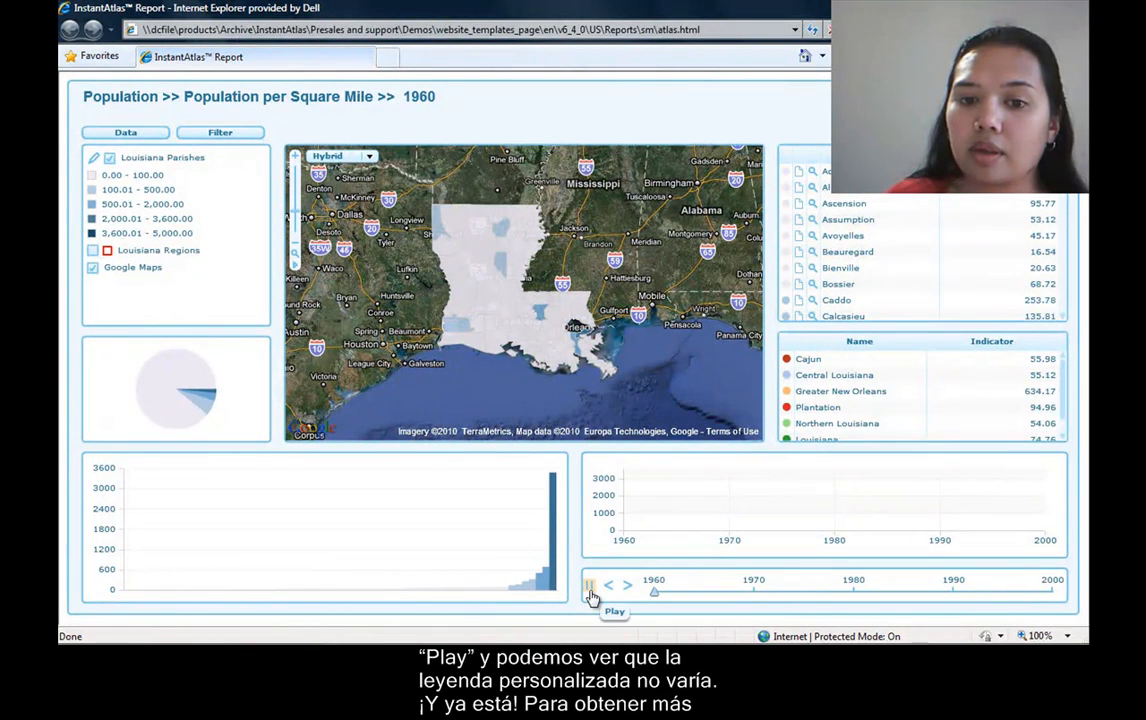